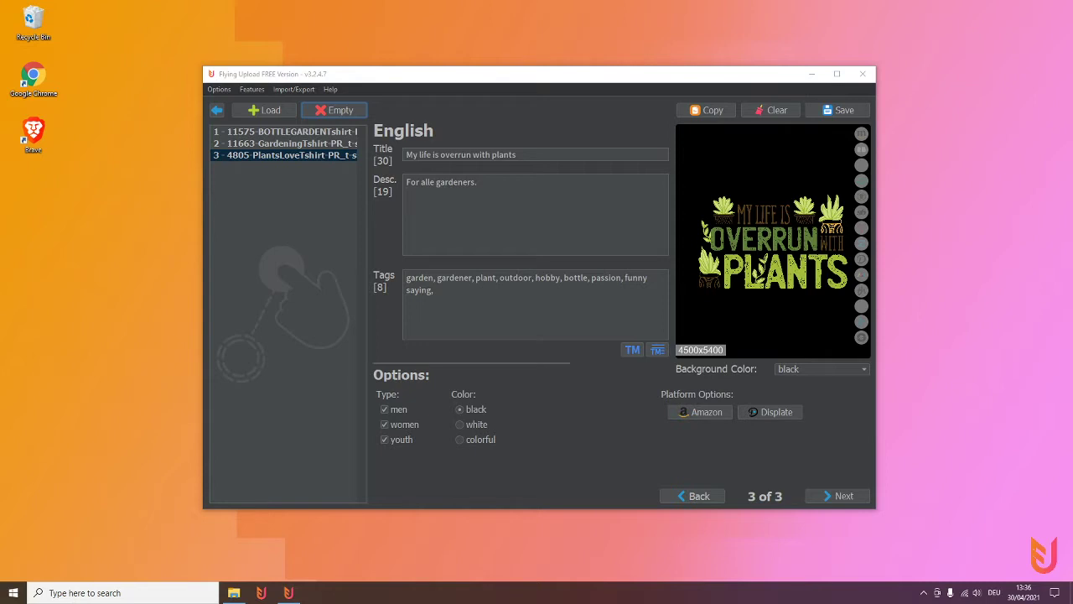
# Preview each of the three loaded T-shirt designs, ending on the bottle garden one, then return to the start screen.
pyautogui.click(324, 132)
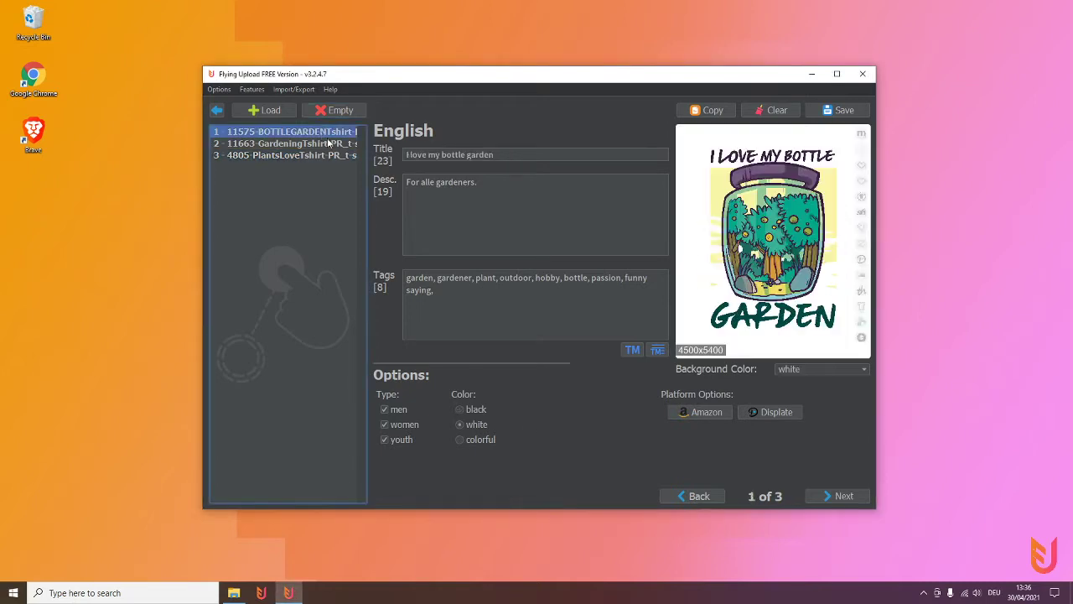
pyautogui.click(327, 143)
pyautogui.click(329, 156)
pyautogui.click(327, 143)
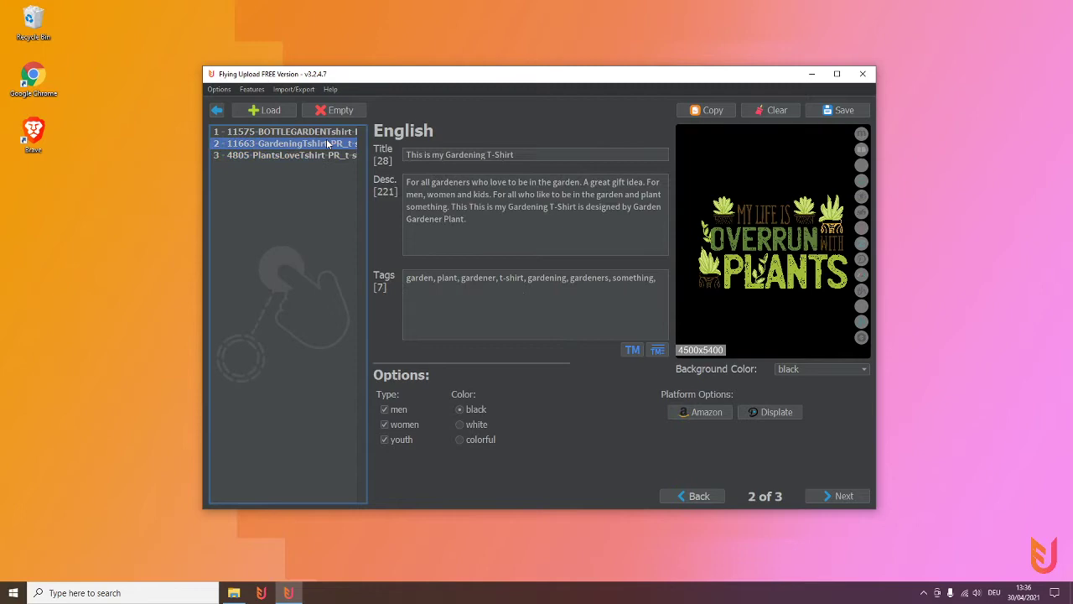
pyautogui.click(327, 132)
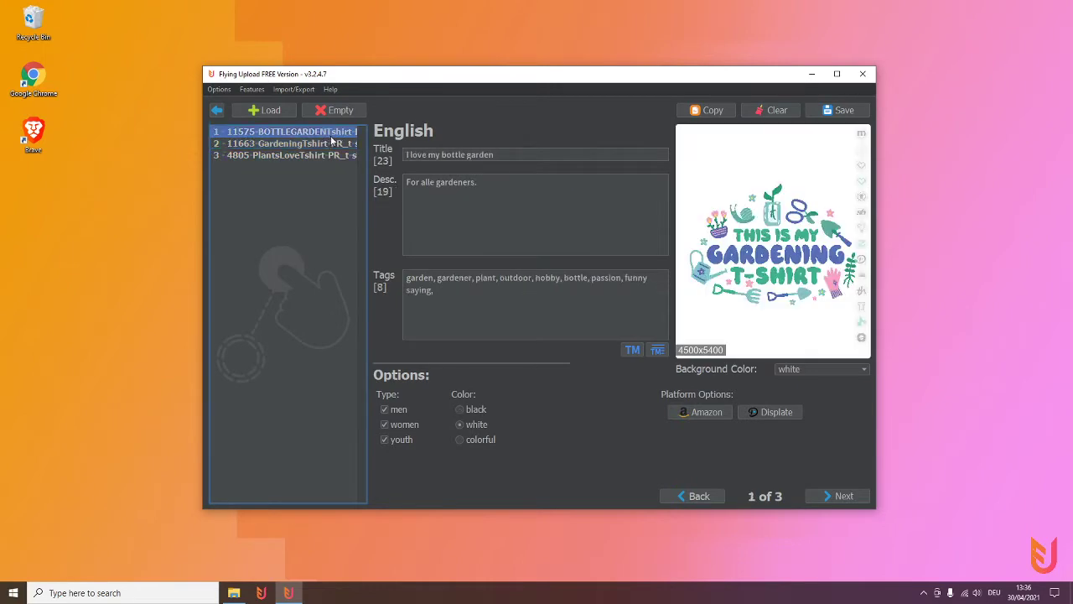
pyautogui.click(217, 111)
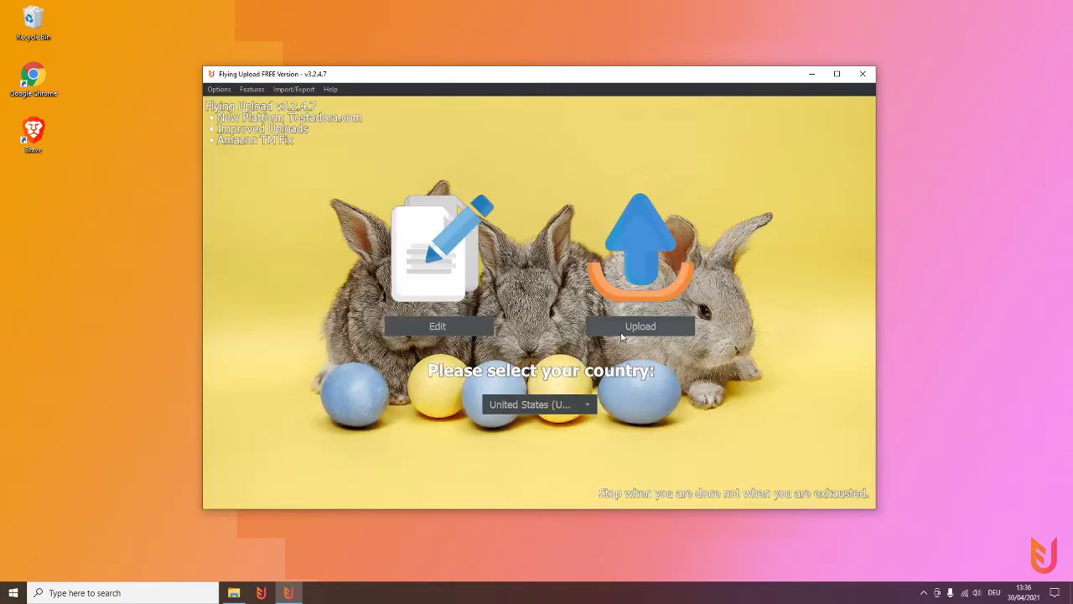
# Browse the three designs on the upload page, then go back to the start screen.
pyautogui.click(625, 334)
pyautogui.click(280, 143)
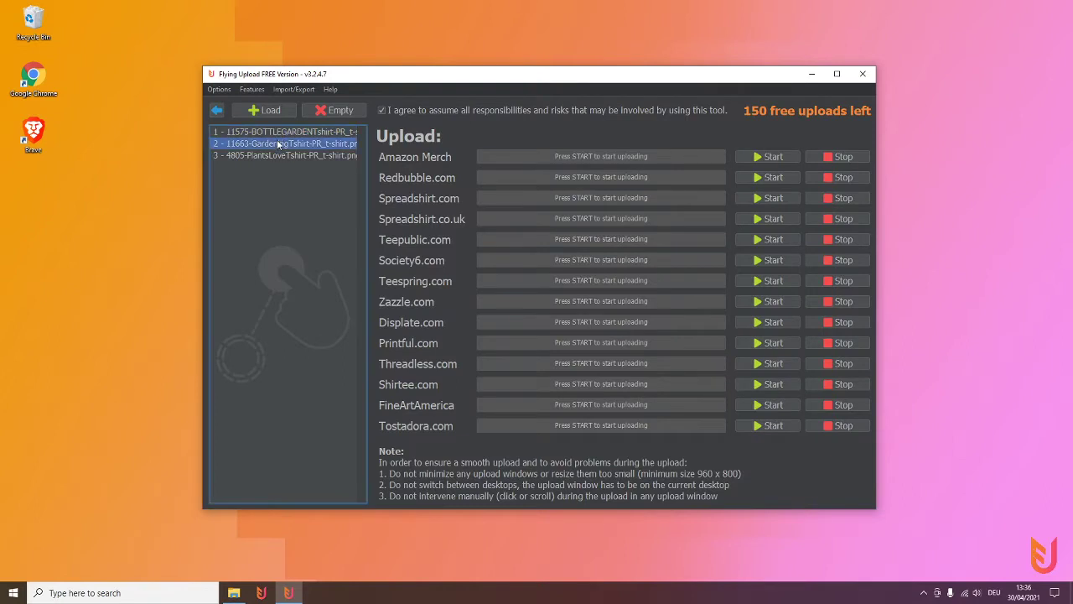
pyautogui.click(280, 155)
pyautogui.click(280, 133)
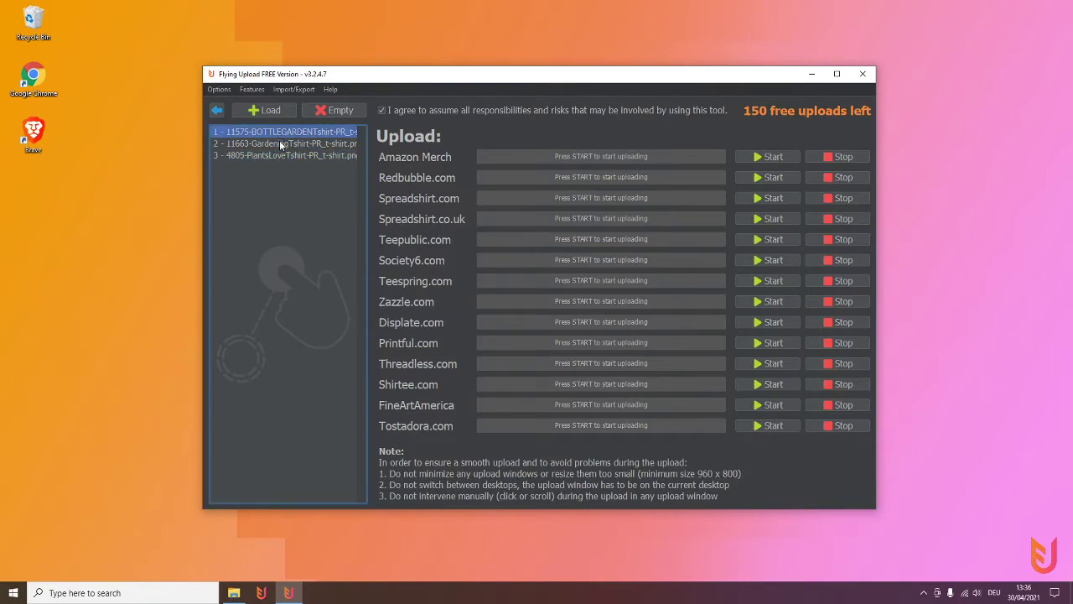
pyautogui.click(283, 144)
pyautogui.click(306, 156)
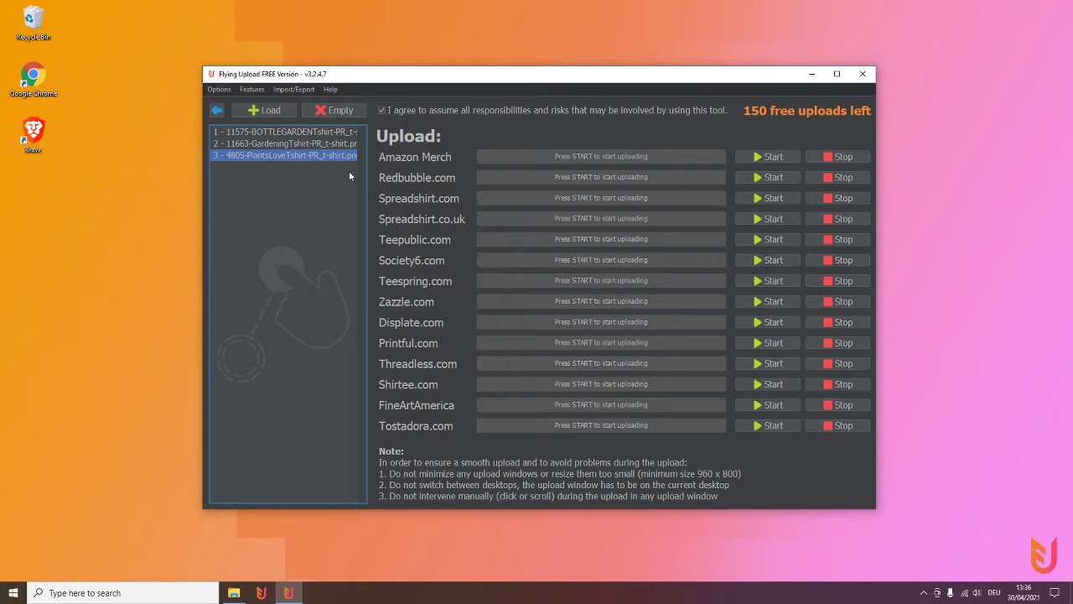
pyautogui.click(315, 144)
pyautogui.click(217, 110)
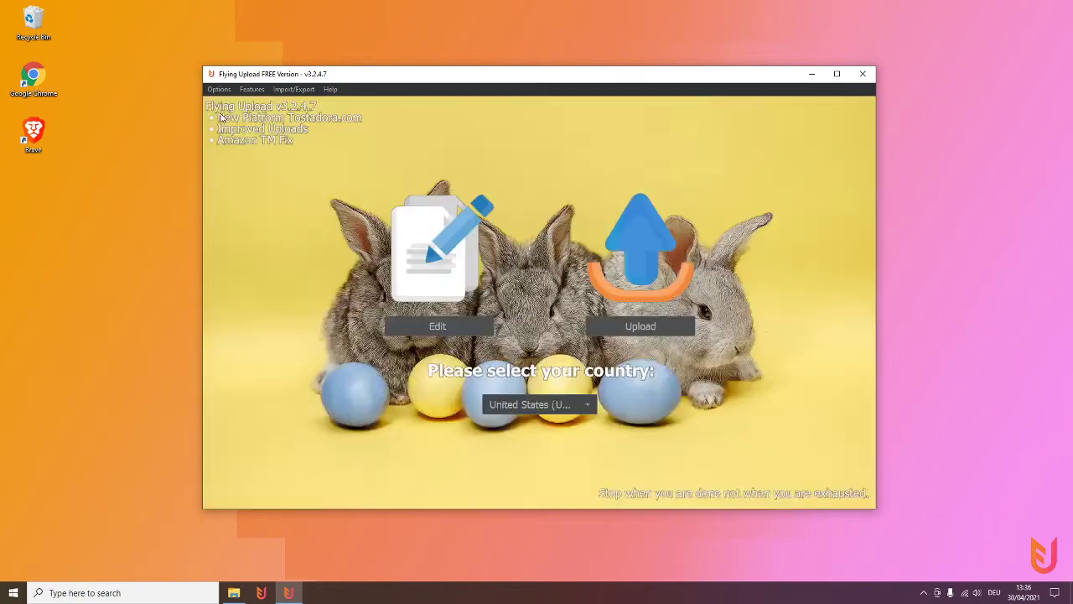
# Empty the editor's design list and bring up the C:\Designs folder in File Explorer.
pyautogui.click(436, 328)
pyautogui.click(338, 112)
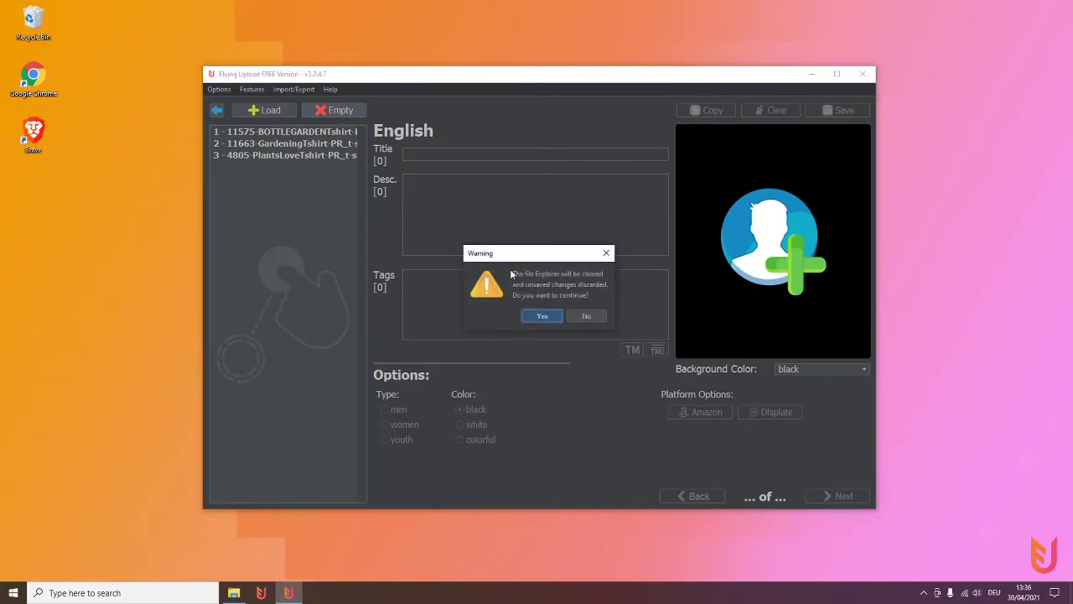
pyautogui.click(540, 315)
pyautogui.click(234, 593)
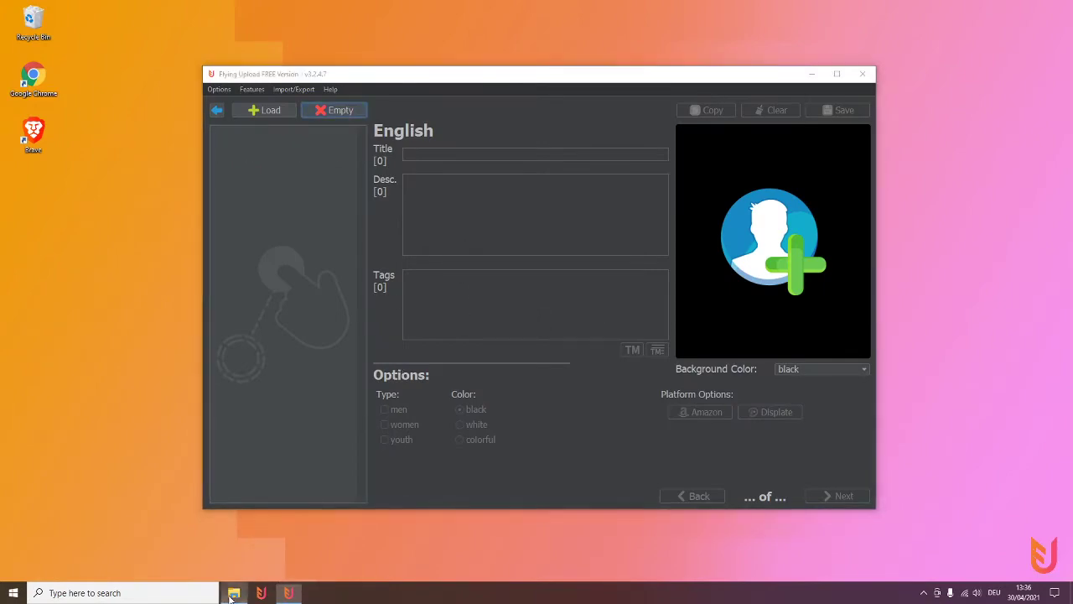
# Copy 11575-BOTTLEGARDENTshirt-PR_t-shirt.png onto the desktop, then minimize File Explorer.
pyautogui.rightClick(425, 228)
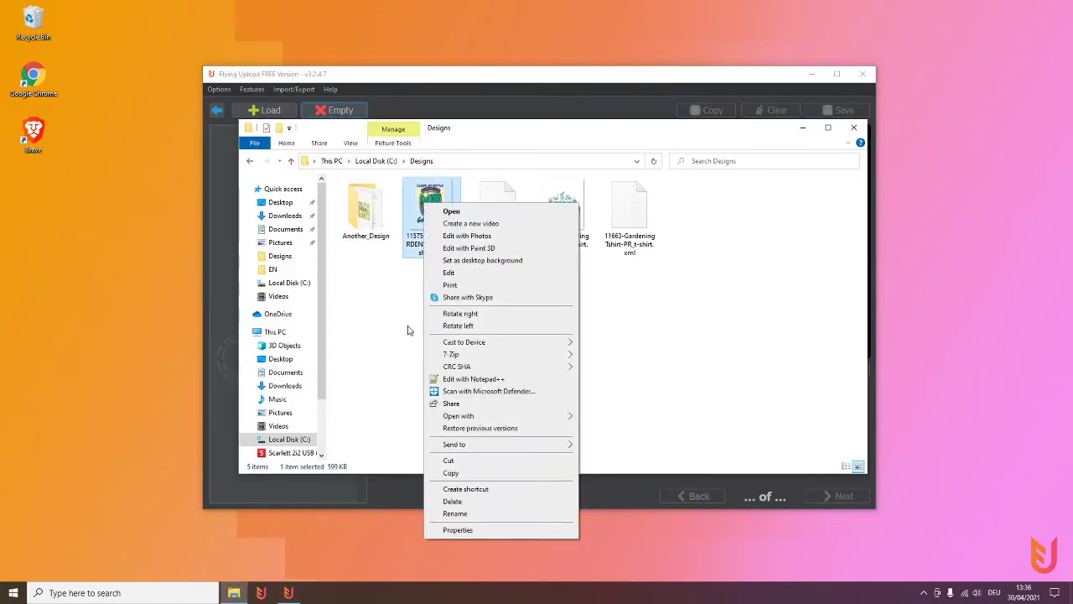
pyautogui.click(444, 473)
pyautogui.rightClick(36, 188)
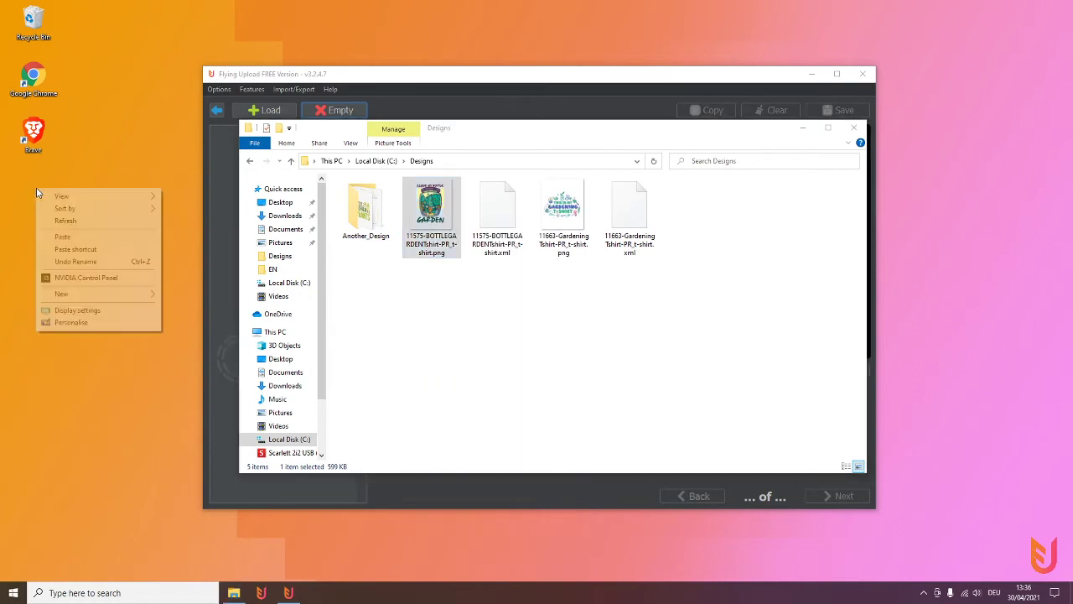
pyautogui.click(64, 237)
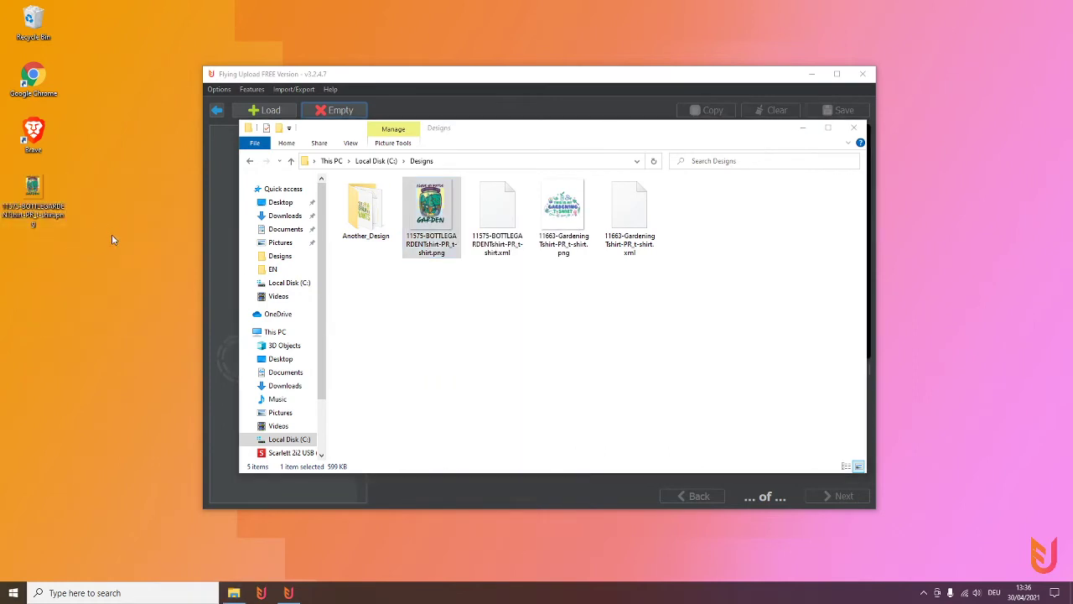
pyautogui.click(803, 128)
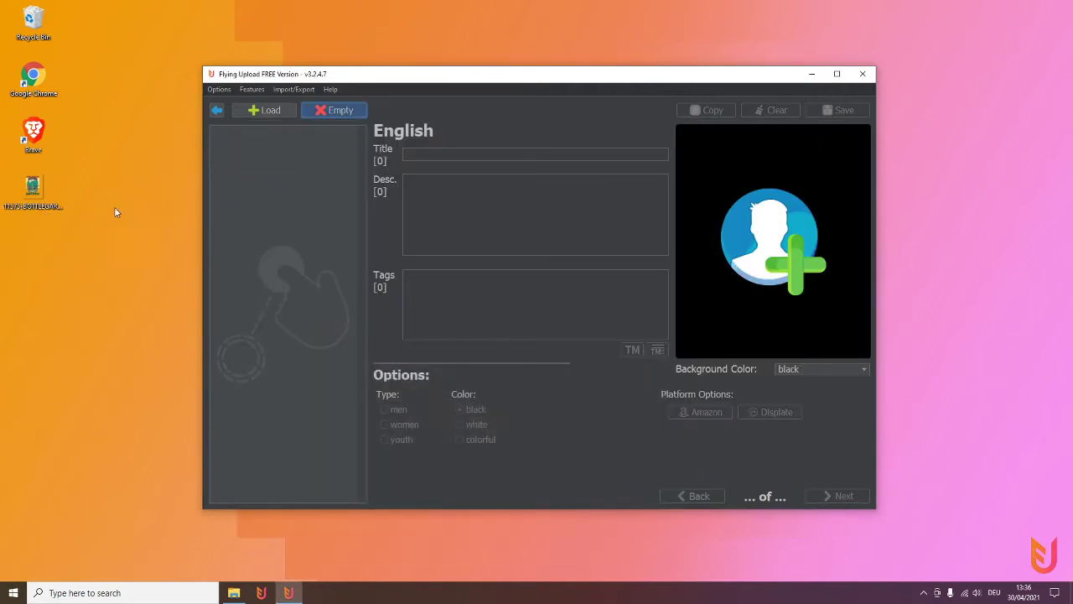
# Load only the desktop bottle garden PNG, with empty title, description and tags, and reach the upload page.
pyautogui.moveTo(33, 189); pyautogui.dragTo(295, 176)
pyautogui.click(268, 195)
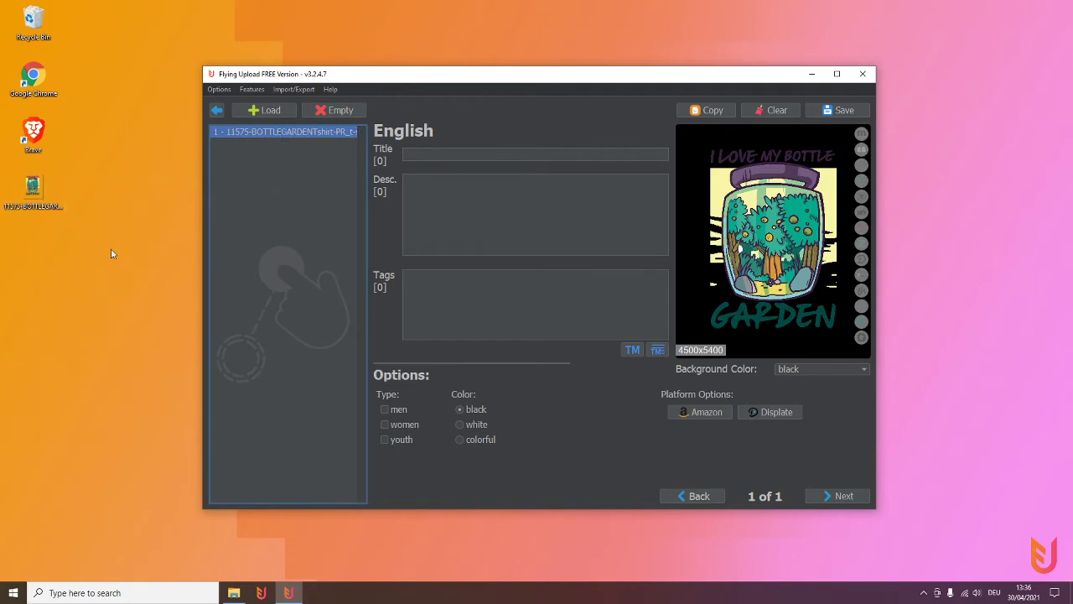
pyautogui.click(34, 190)
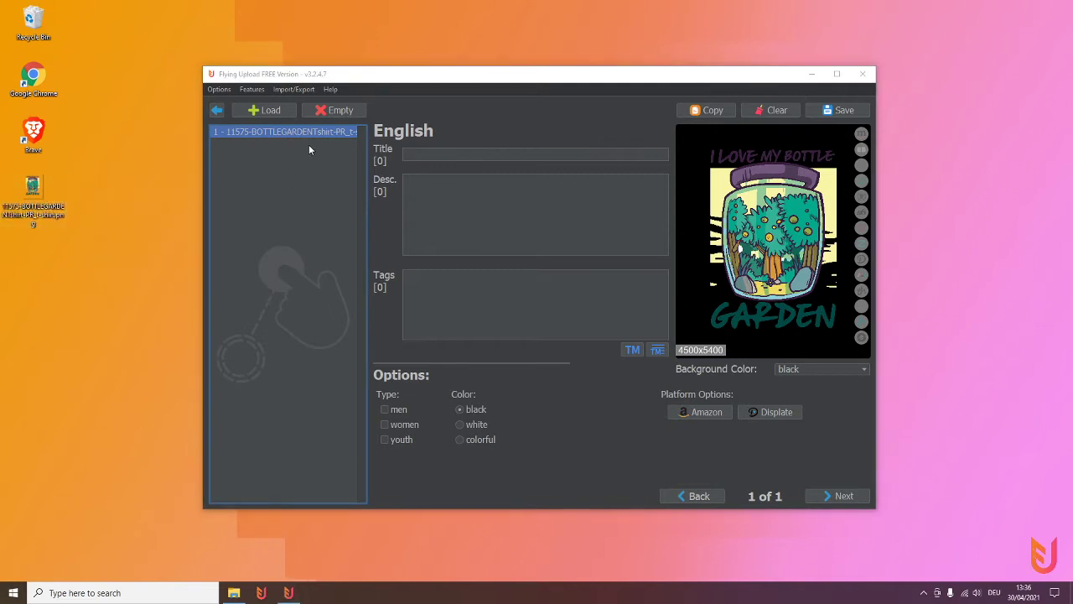
pyautogui.click(490, 203)
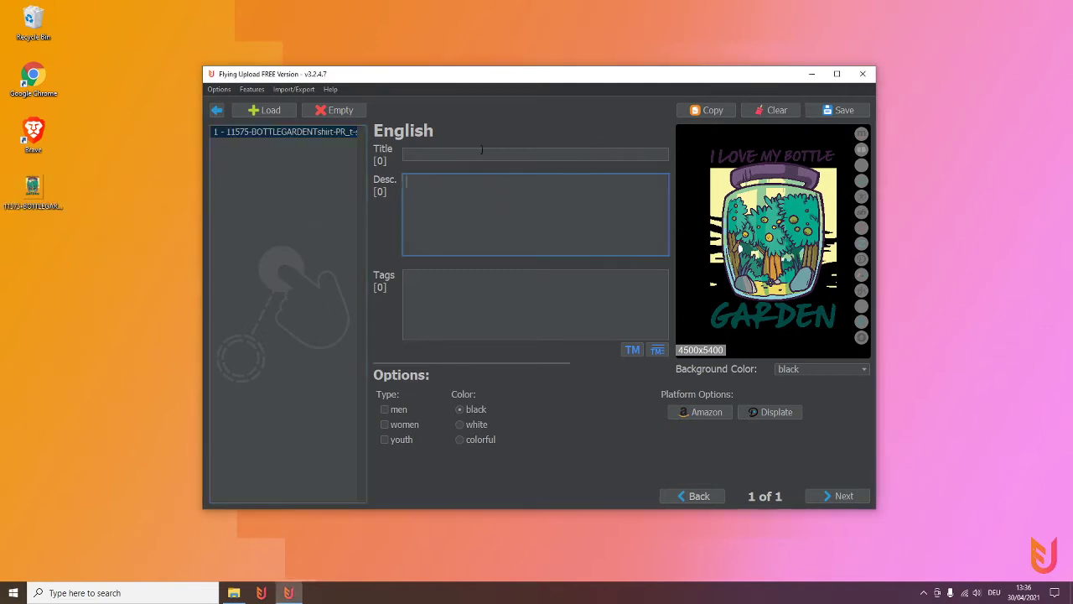
pyautogui.click(216, 111)
pyautogui.click(640, 327)
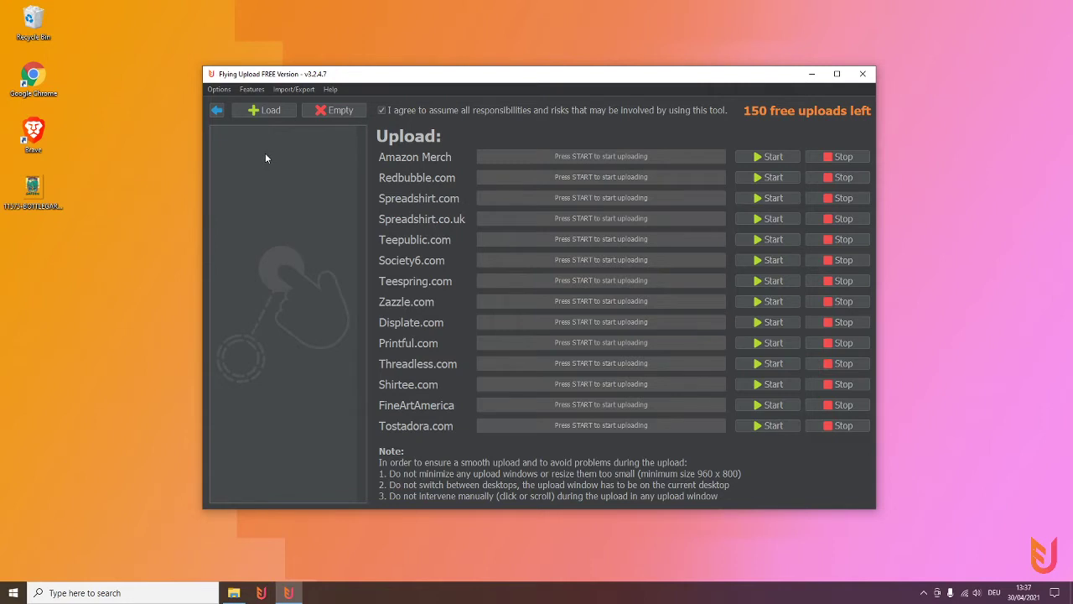
# Delete the lone bottle garden design from the editor's list.
pyautogui.click(217, 110)
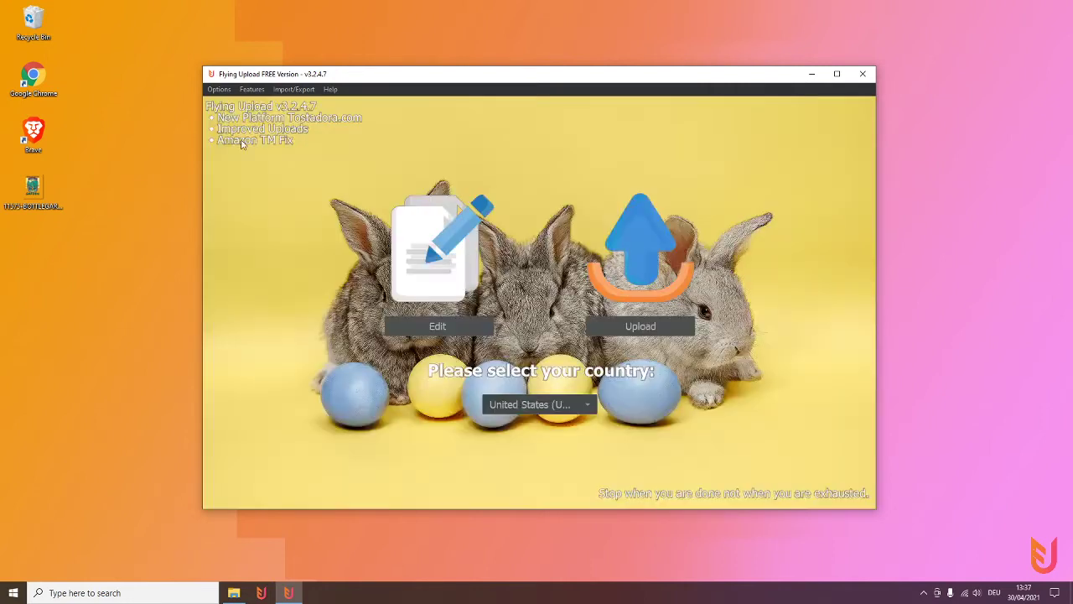
pyautogui.click(426, 326)
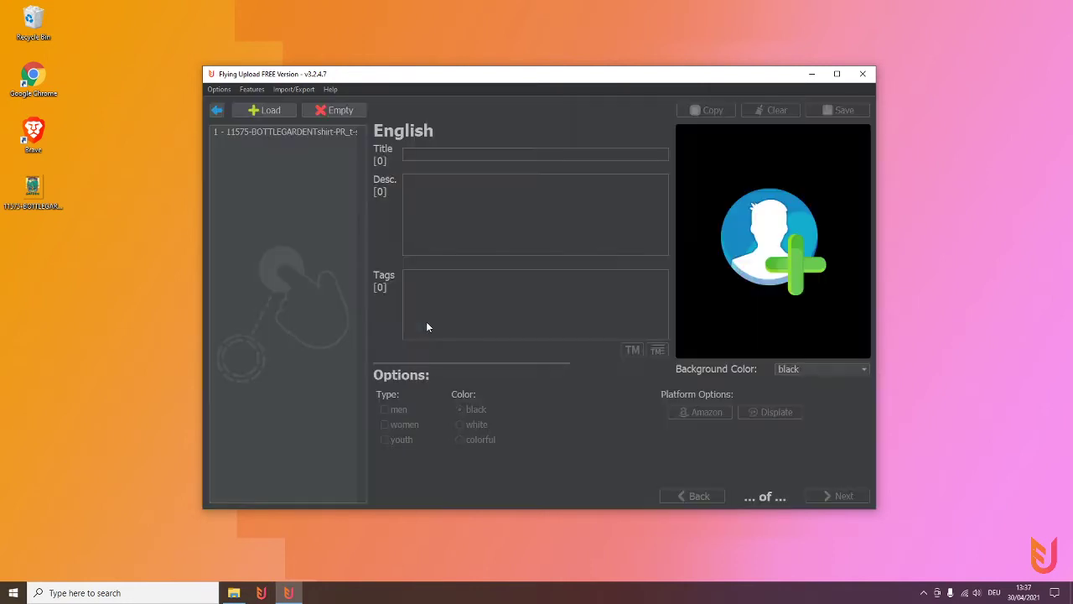
pyautogui.click(324, 132)
pyautogui.press('Delete')
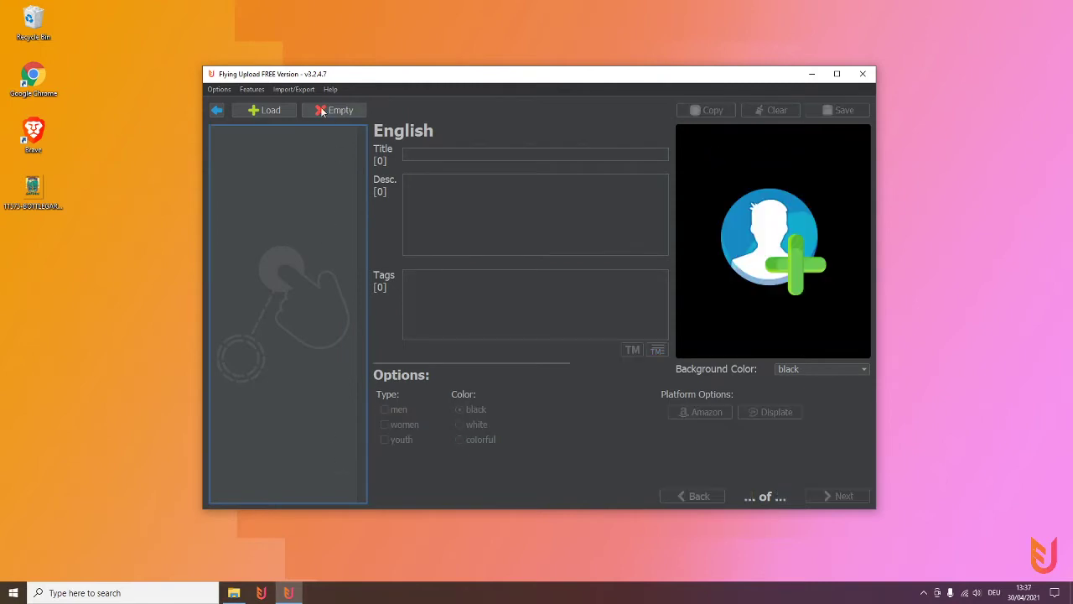
# Load both designs with their data files from Designs, check their details, and open the upload page.
pyautogui.click(234, 593)
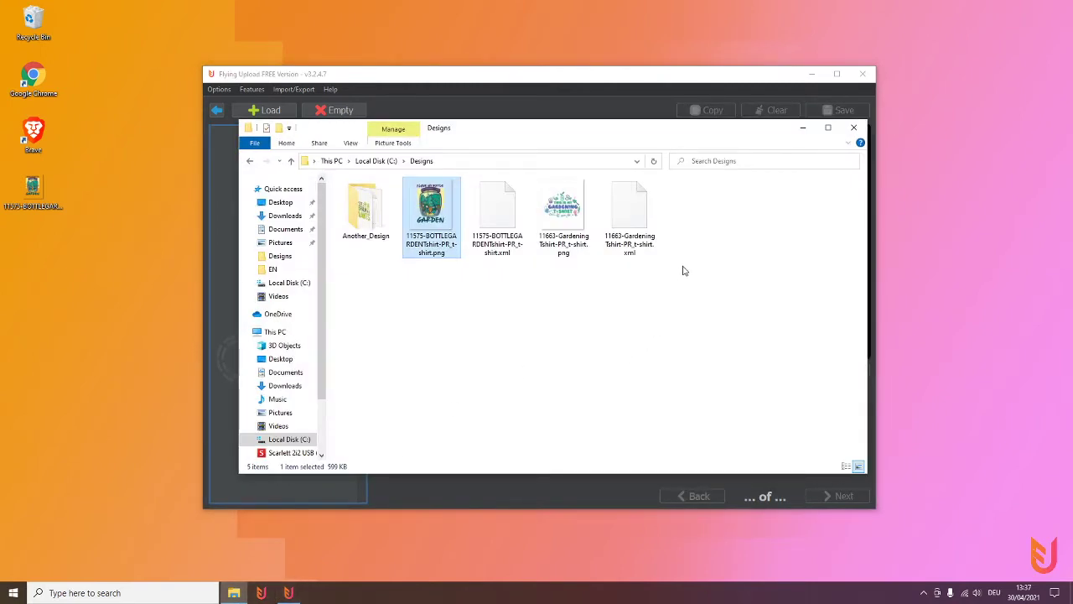
pyautogui.moveTo(704, 247); pyautogui.dragTo(227, 220)
pyautogui.click(802, 127)
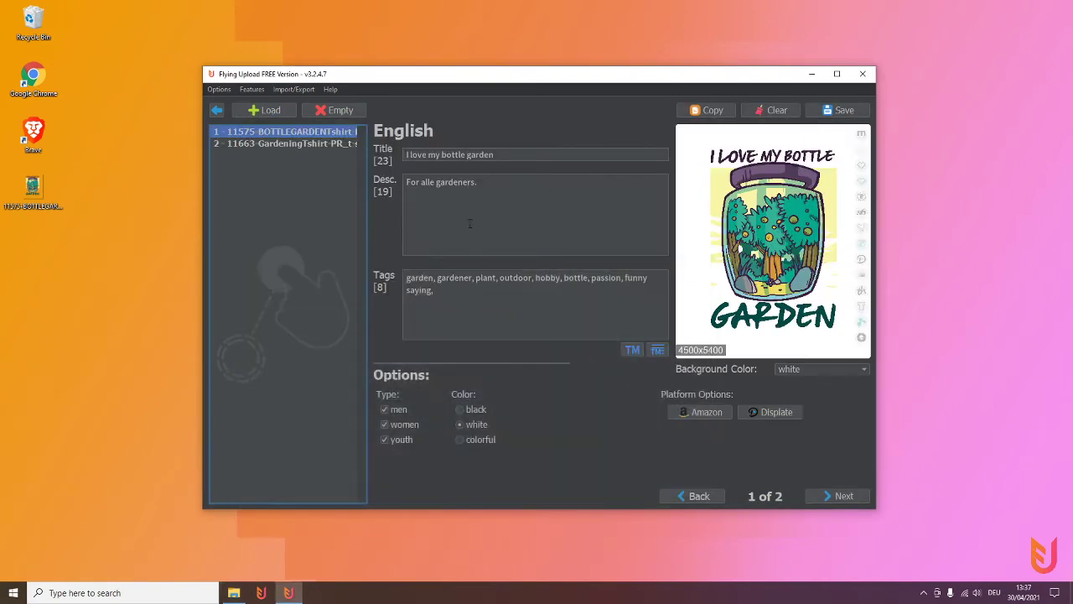
pyautogui.click(316, 143)
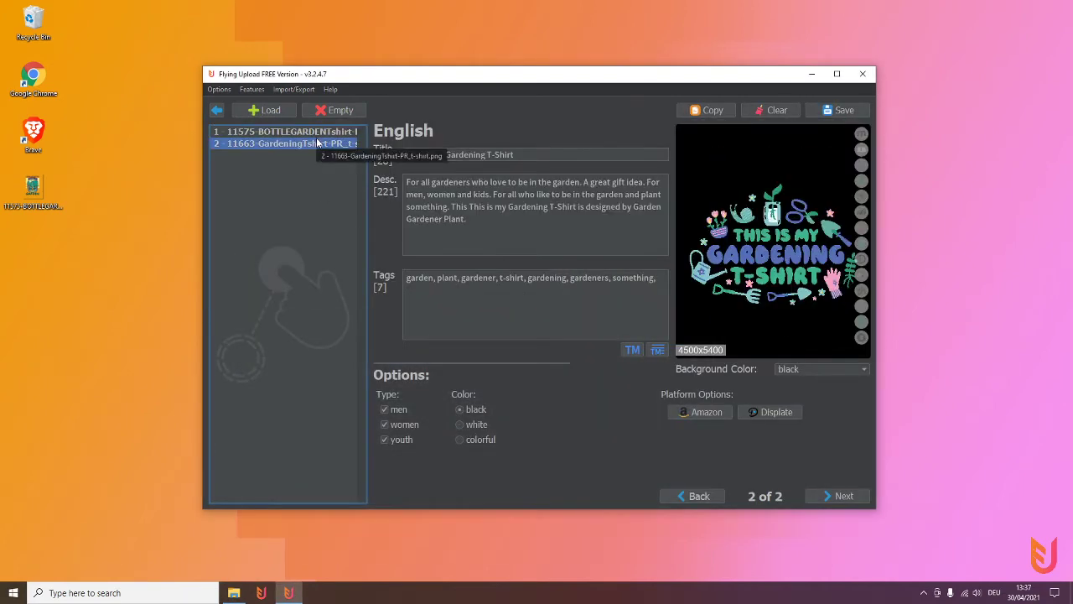
pyautogui.click(324, 133)
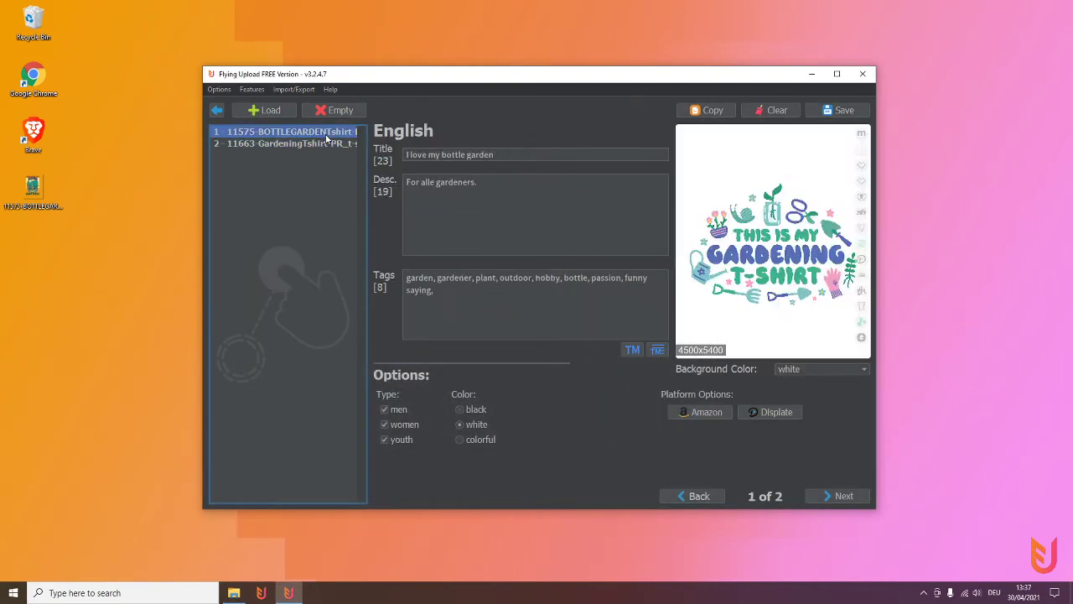
pyautogui.click(217, 109)
pyautogui.click(654, 325)
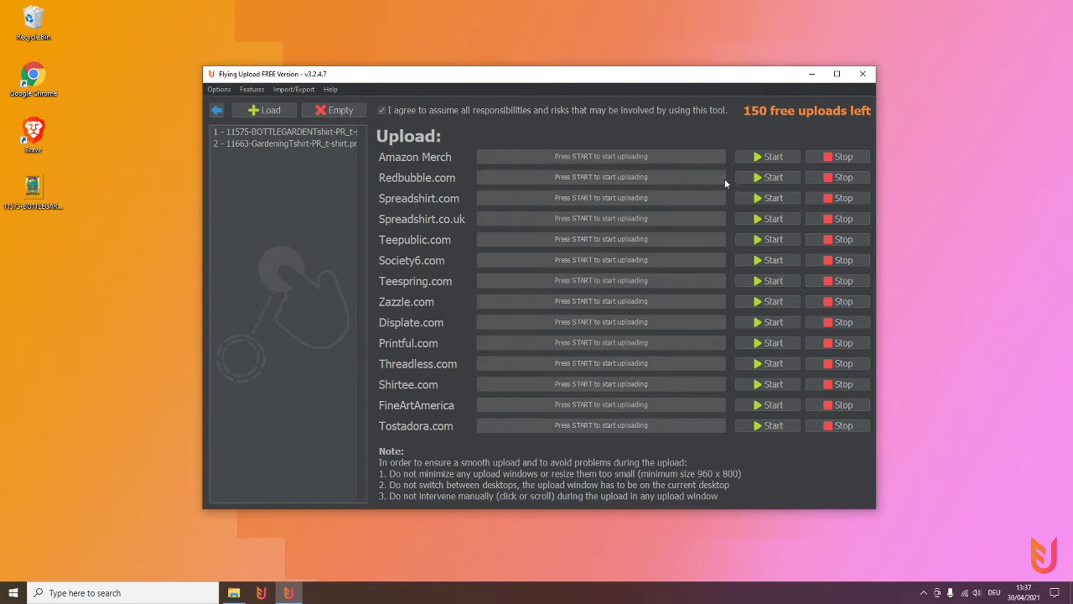
# Start the Redbubble upload, shift the tool window right, and attempt the Spreadshirt upload.
pyautogui.click(786, 177)
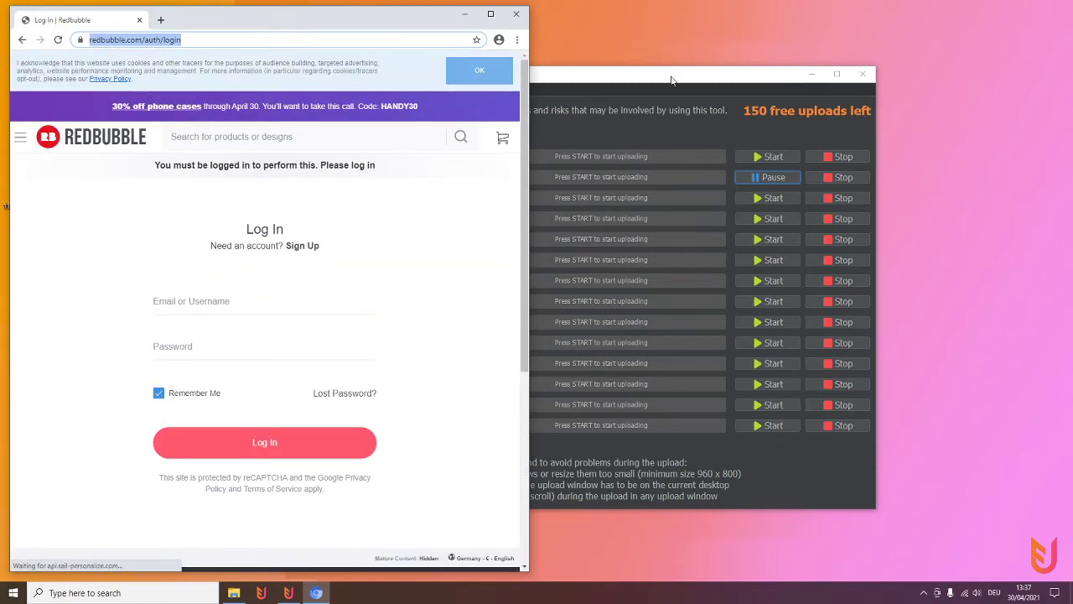
pyautogui.click(710, 134)
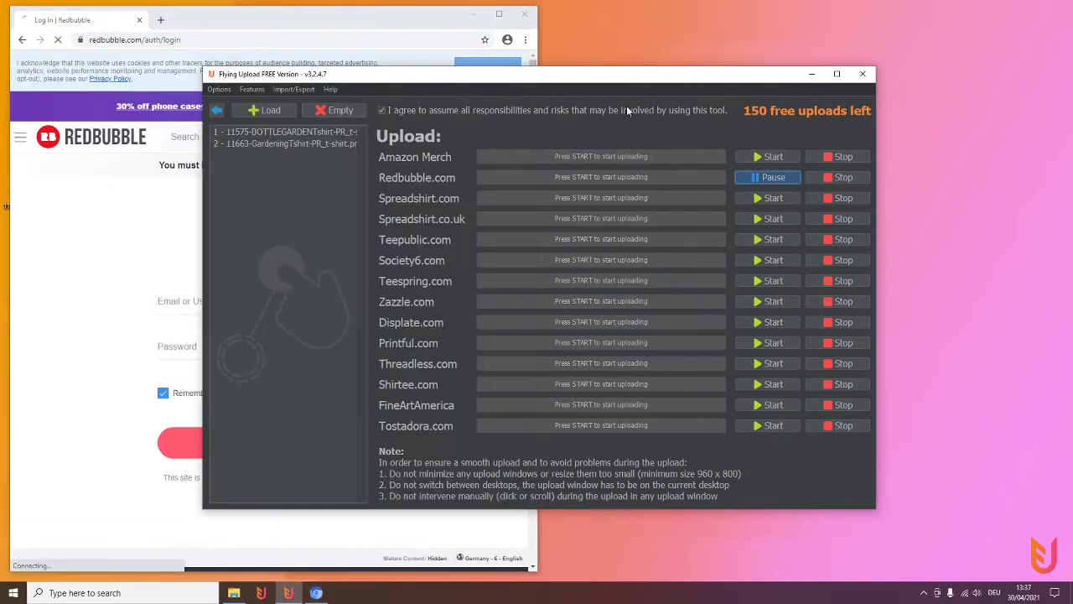
pyautogui.moveTo(575, 74); pyautogui.dragTo(708, 76)
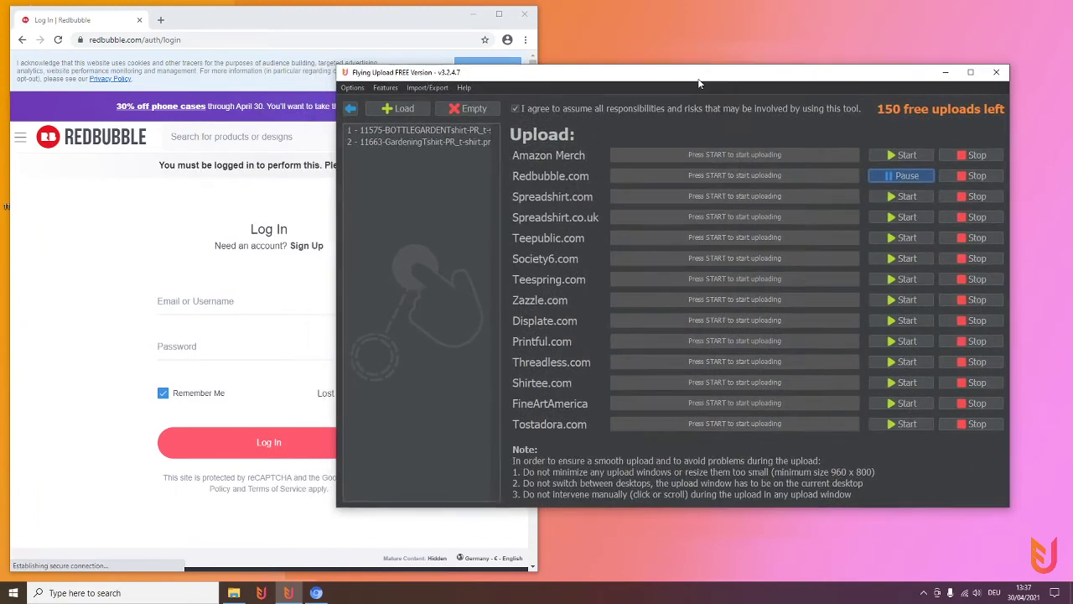
pyautogui.click(907, 196)
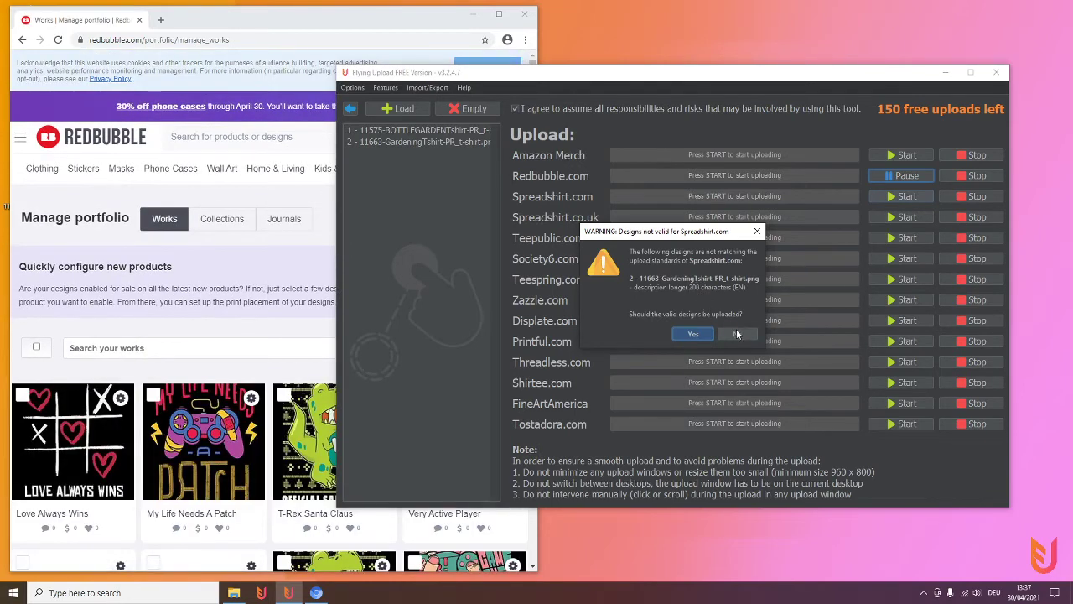
# Decline the partial upload and delete the gardening T-shirt description's last sentence, saving it at 149 characters.
pyautogui.click(736, 334)
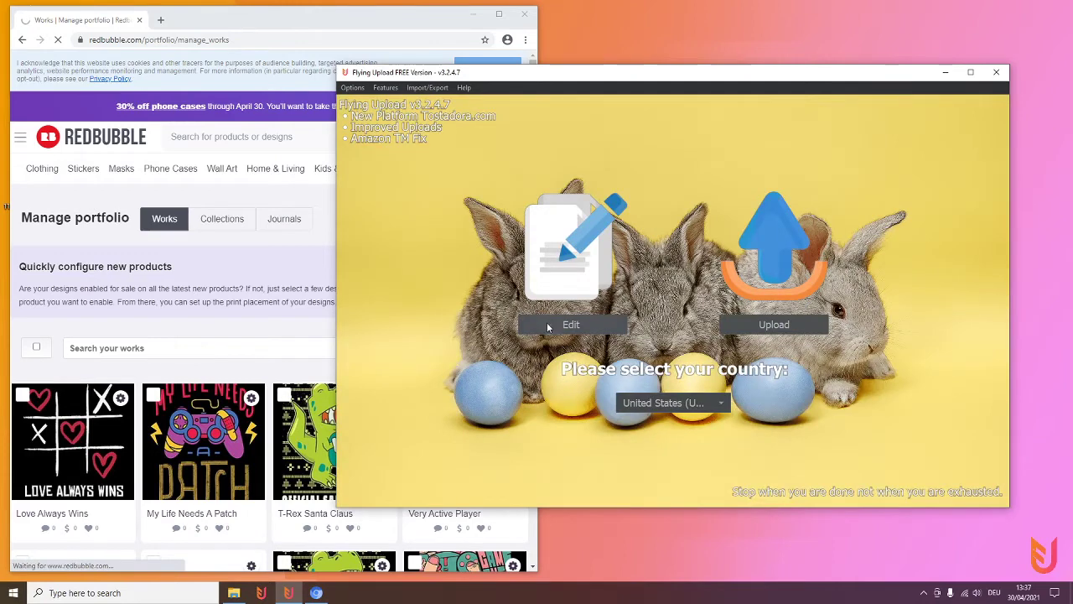
pyautogui.click(549, 327)
pyautogui.click(417, 141)
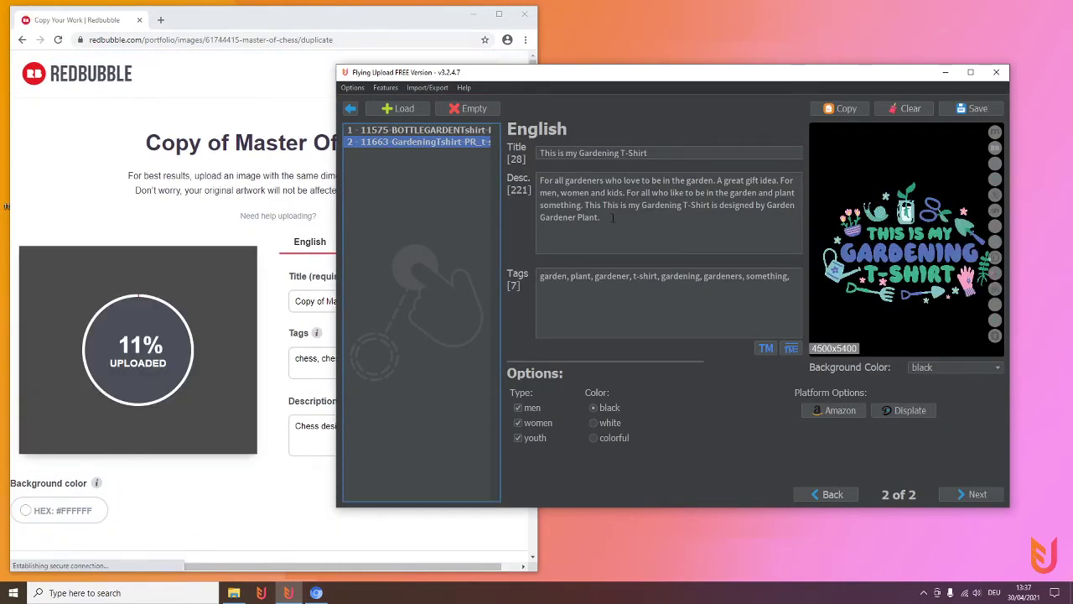
pyautogui.moveTo(601, 217)
pyautogui.mouseDown()
pyautogui.moveTo(549, 220)
pyautogui.moveTo(584, 207)
pyautogui.mouseUp()
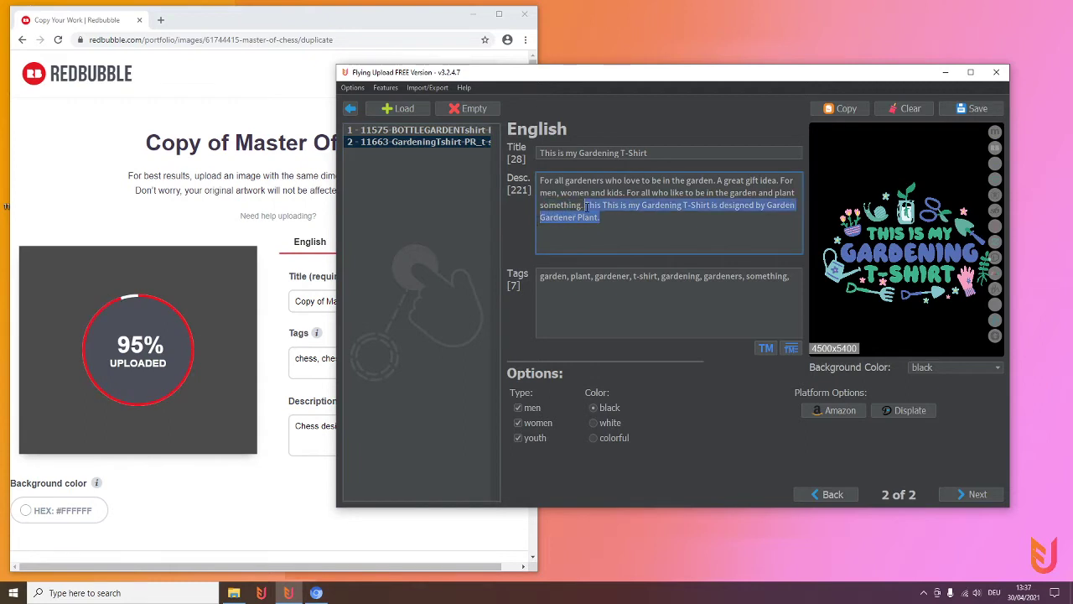
pyautogui.press('BackSpace')
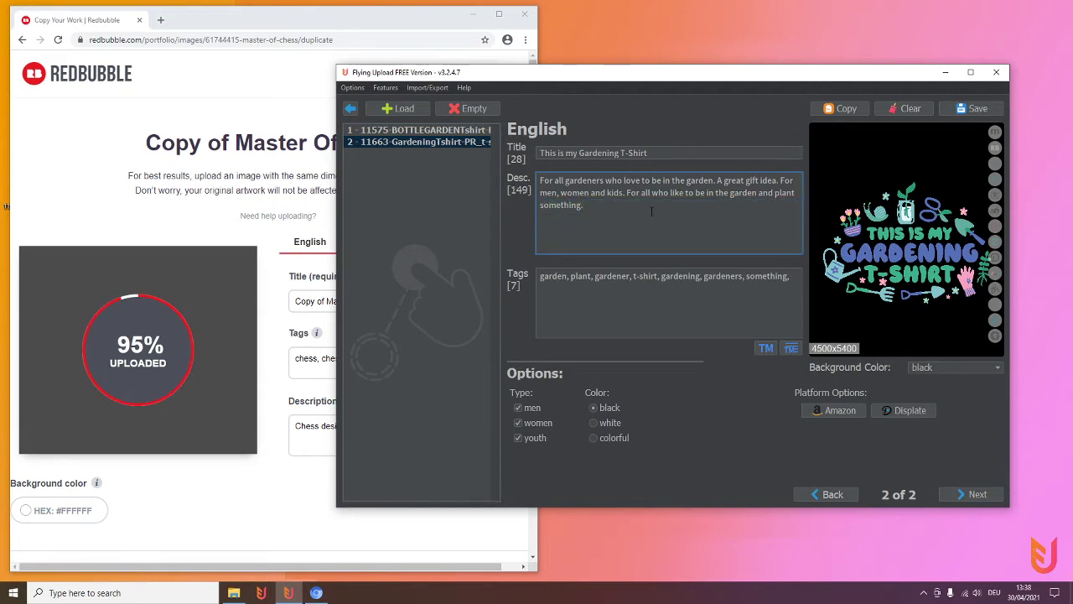
pyautogui.click(969, 109)
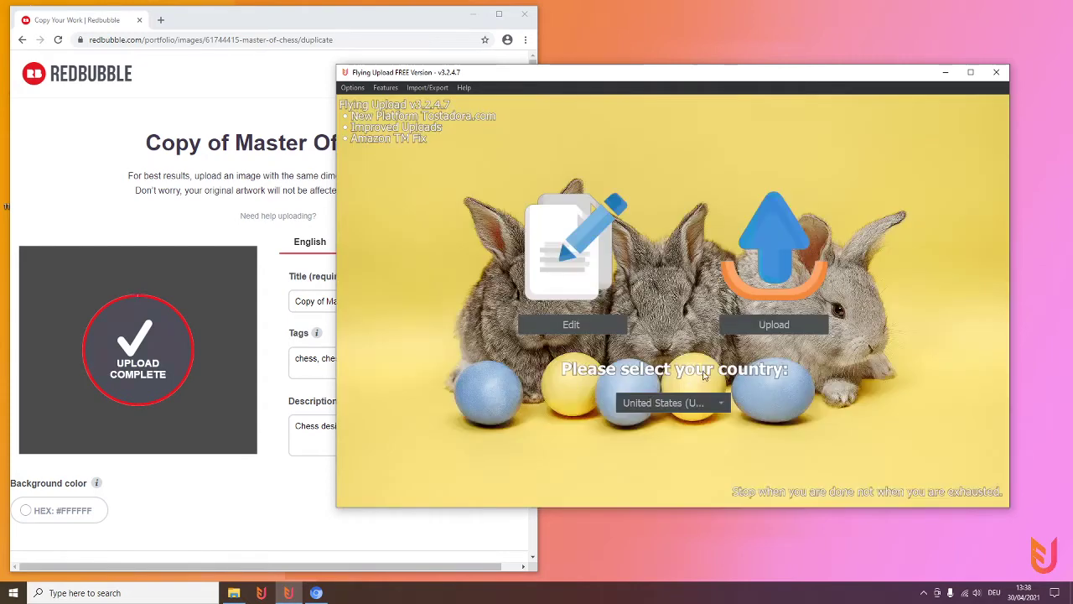
# Launch the Spreadshirt upload and snap the Redbubble browser window to the left half of the screen.
pyautogui.click(776, 324)
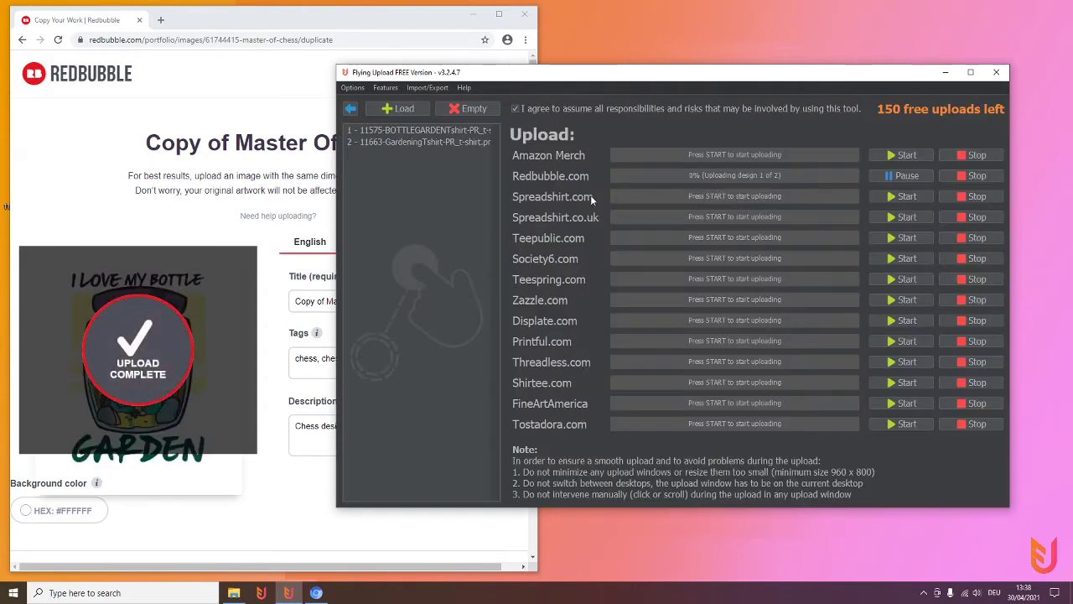
pyautogui.click(902, 196)
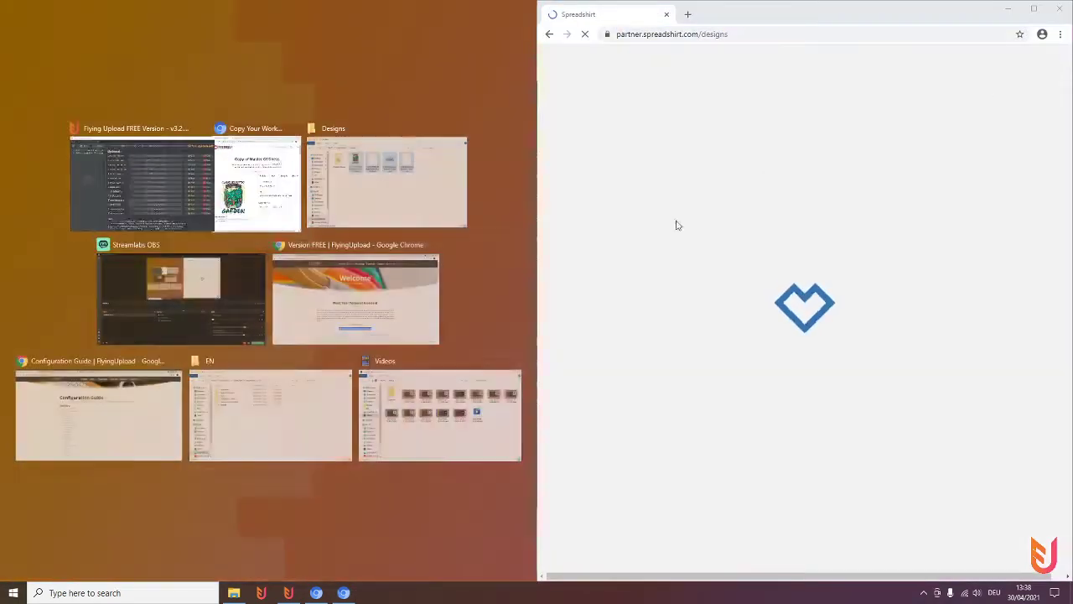
pyautogui.click(464, 490)
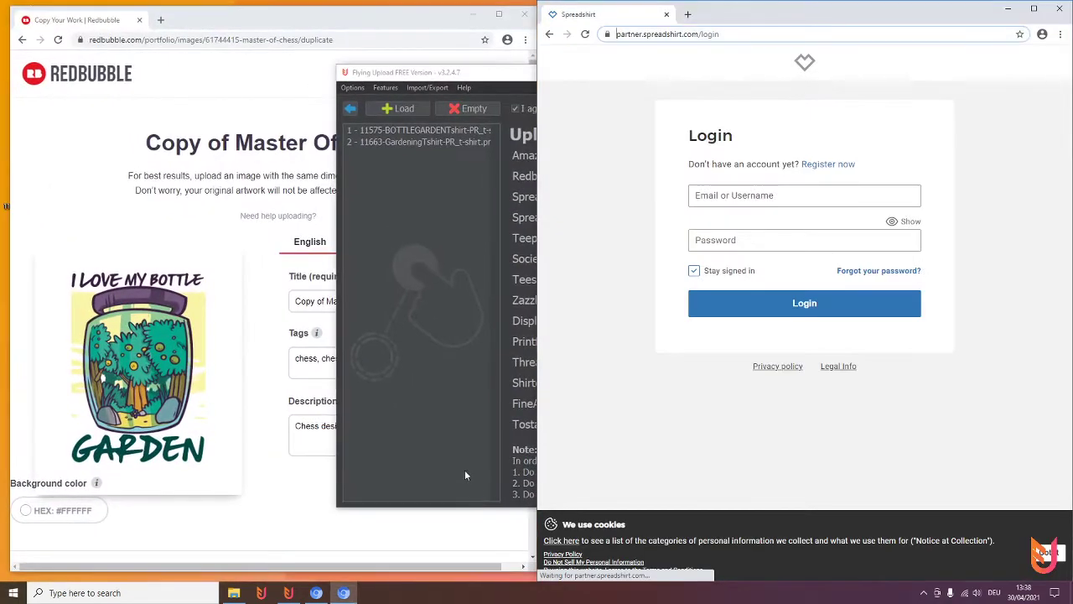
pyautogui.moveTo(346, 22); pyautogui.dragTo(2, 62)
pyautogui.click(50, 505)
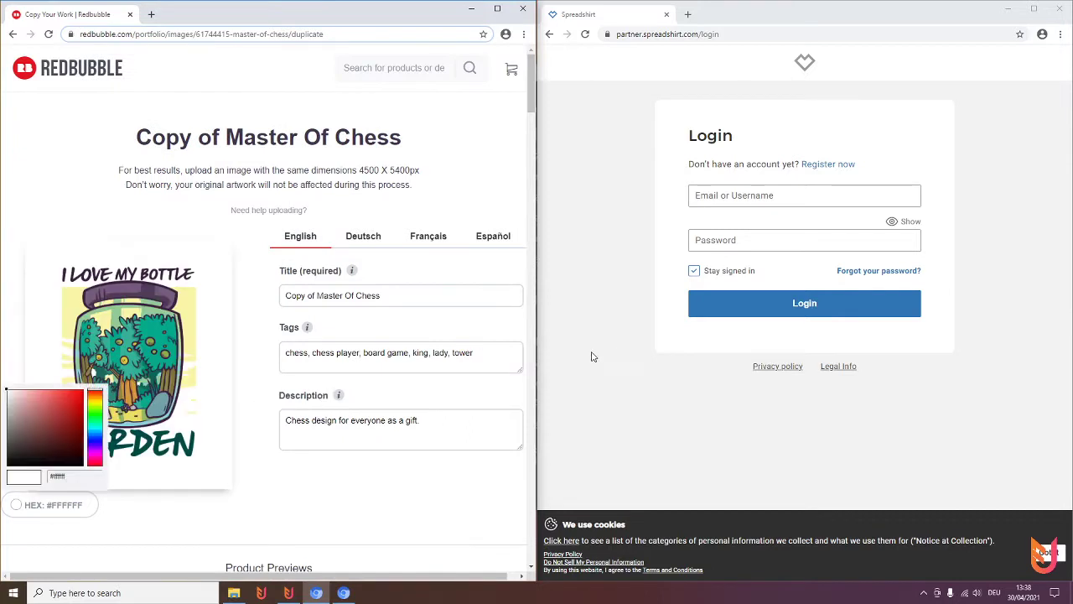
pyautogui.press('BackSpace')
pyautogui.moveTo(287, 594)
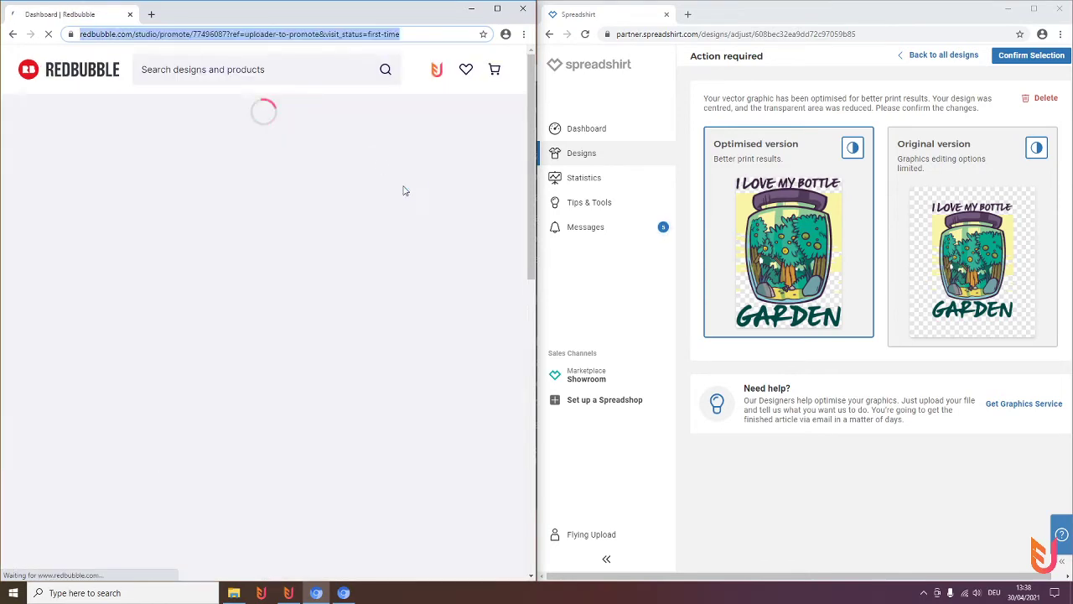
# Keep the original, not optimised, version of the bottle garden design on Spreadshirt, then return to Flying Upload.
pyautogui.click(973, 251)
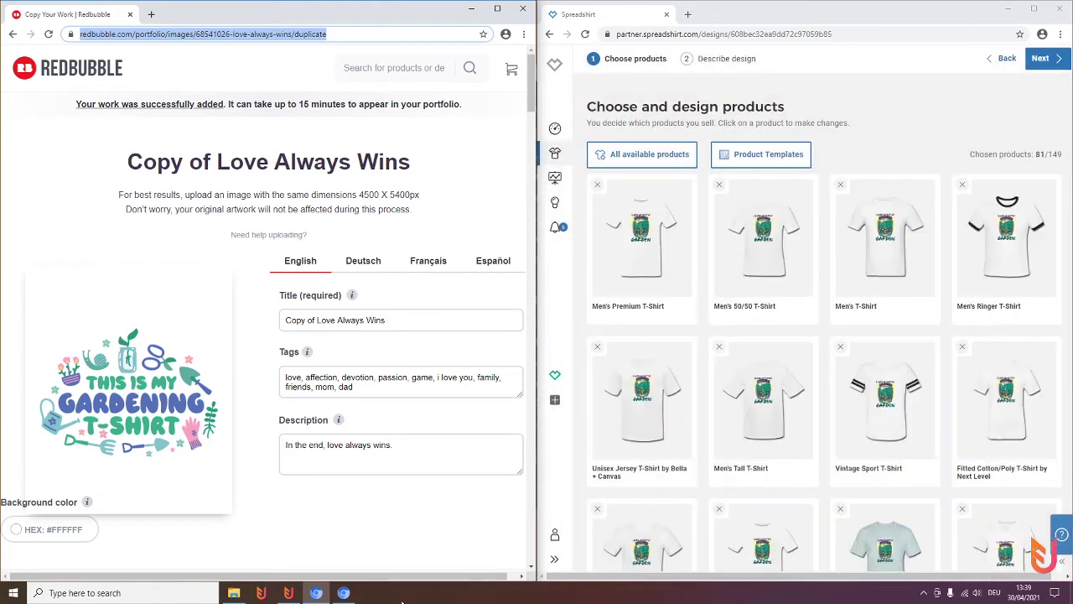
pyautogui.click(288, 593)
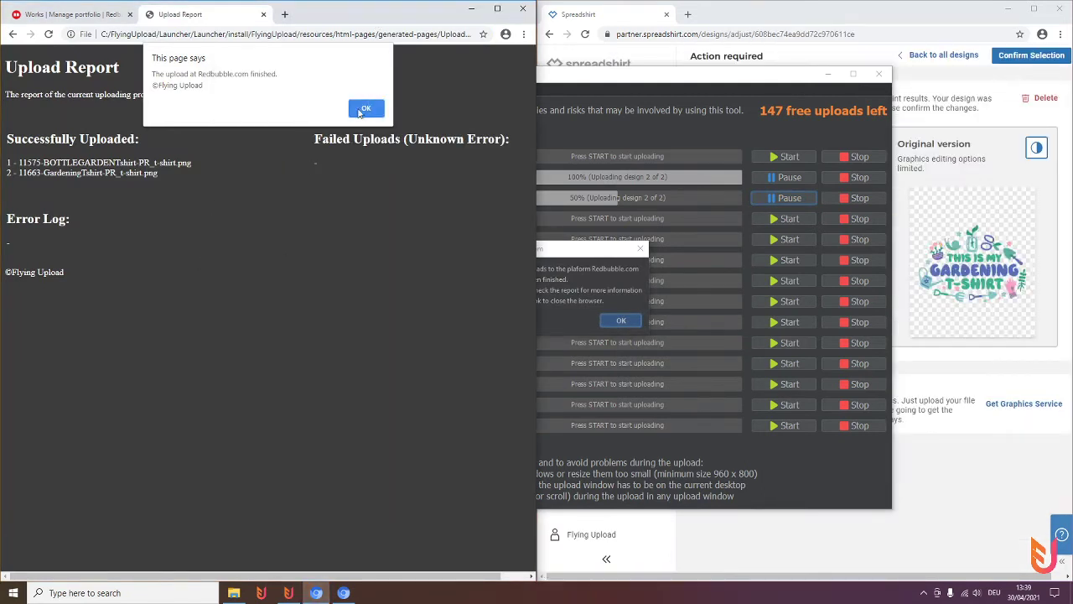
# Dismiss the finished alert, confirm both gardening designs in Redbubble's Manage portfolio, and acknowledge the Redbubble success dialog.
pyautogui.click(361, 112)
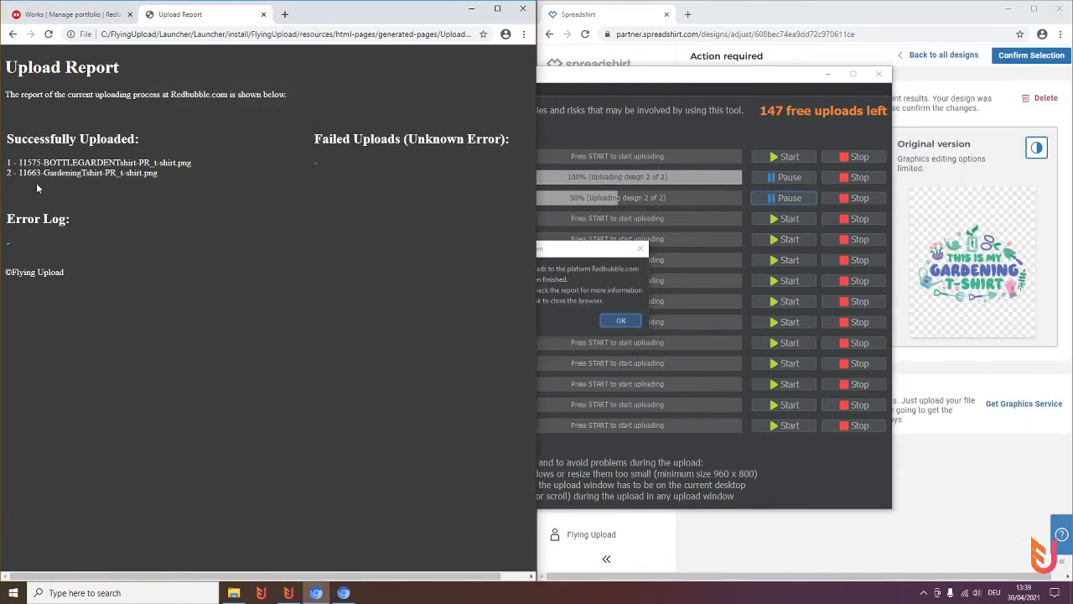
pyautogui.click(71, 14)
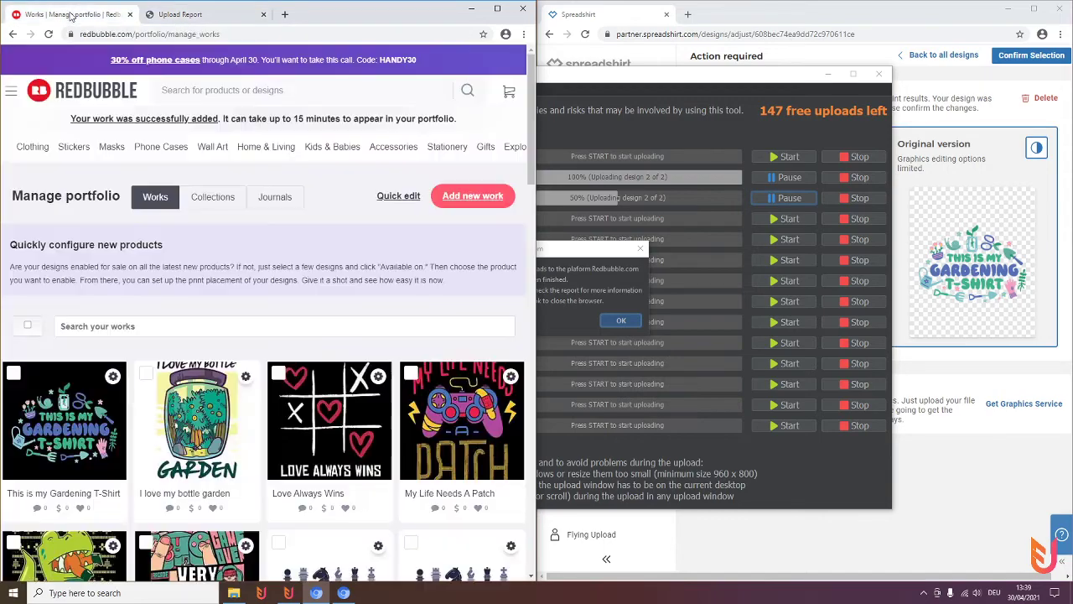
pyautogui.scroll(-3, 276, 227)
pyautogui.scroll(1, 276, 226)
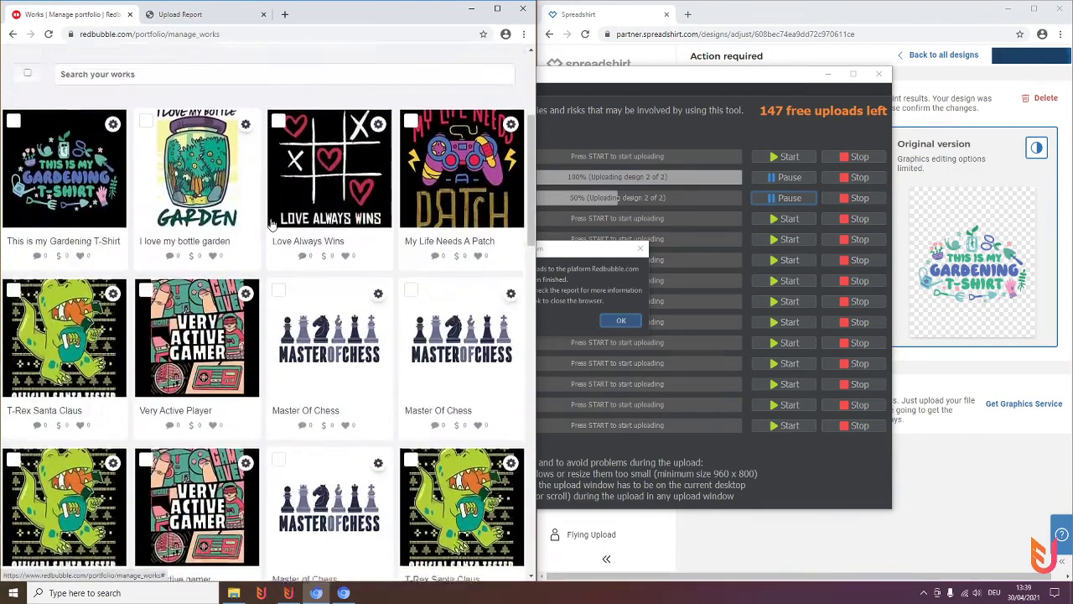
pyautogui.scroll(2, 250, 216)
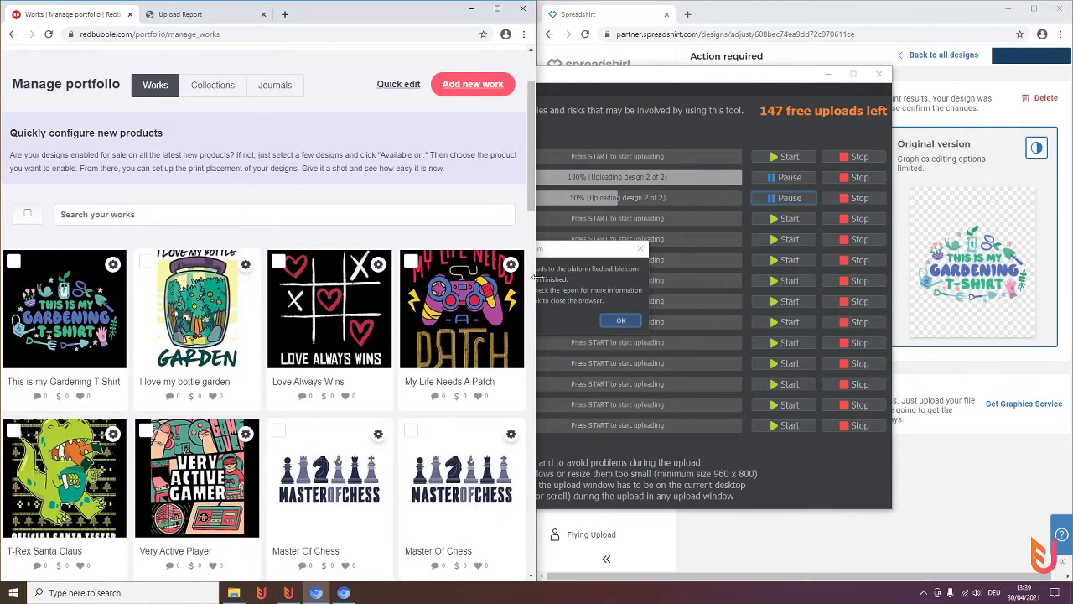
pyautogui.click(571, 273)
pyautogui.click(618, 321)
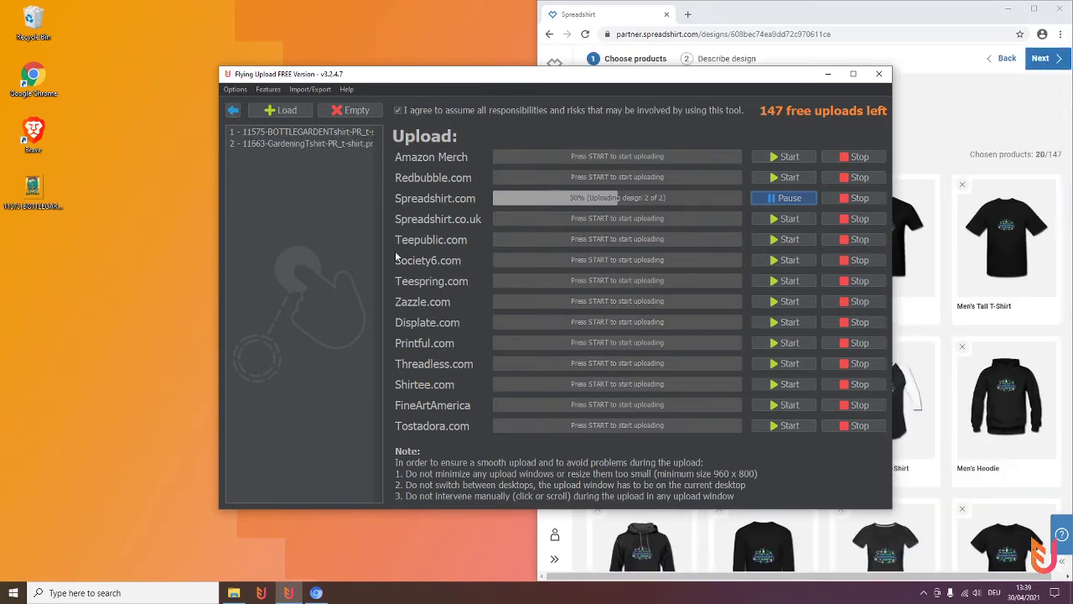
# Go back to the start screen and reopen the design editor with the first design loaded.
pyautogui.click(236, 114)
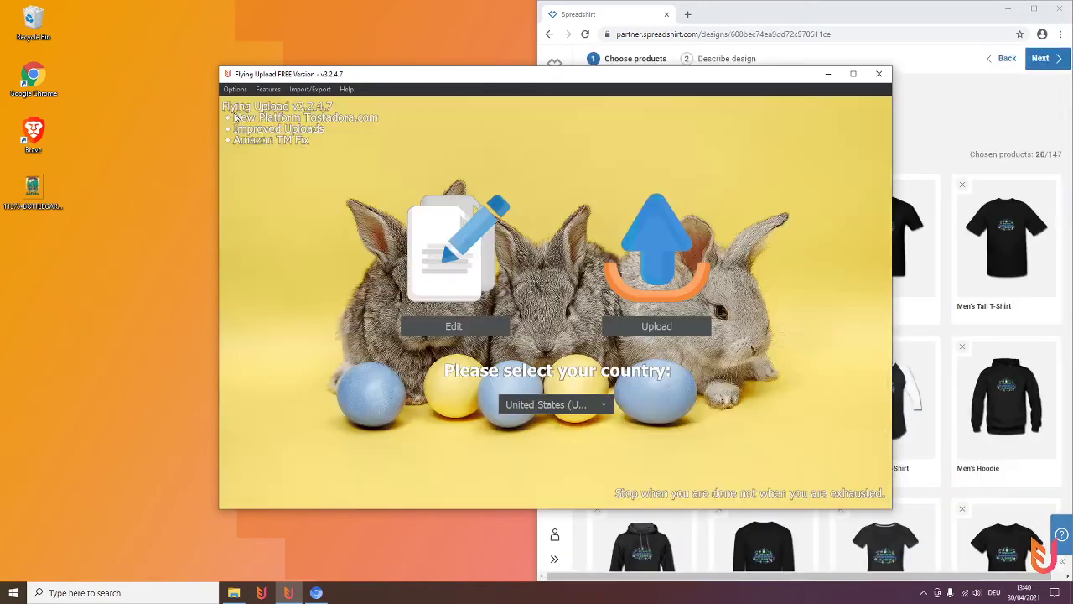
pyautogui.click(453, 332)
pyautogui.click(292, 134)
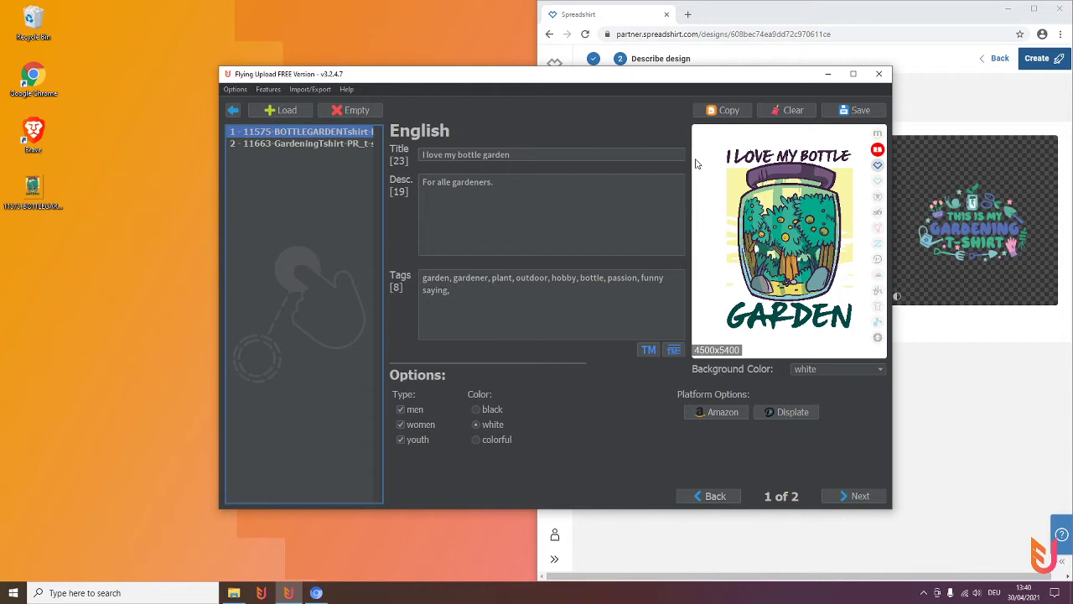
# Review the Upload Manager history and Spreadshirt designs, then acknowledge the Spreadshirt SUCCESS notice.
pyautogui.click(269, 89)
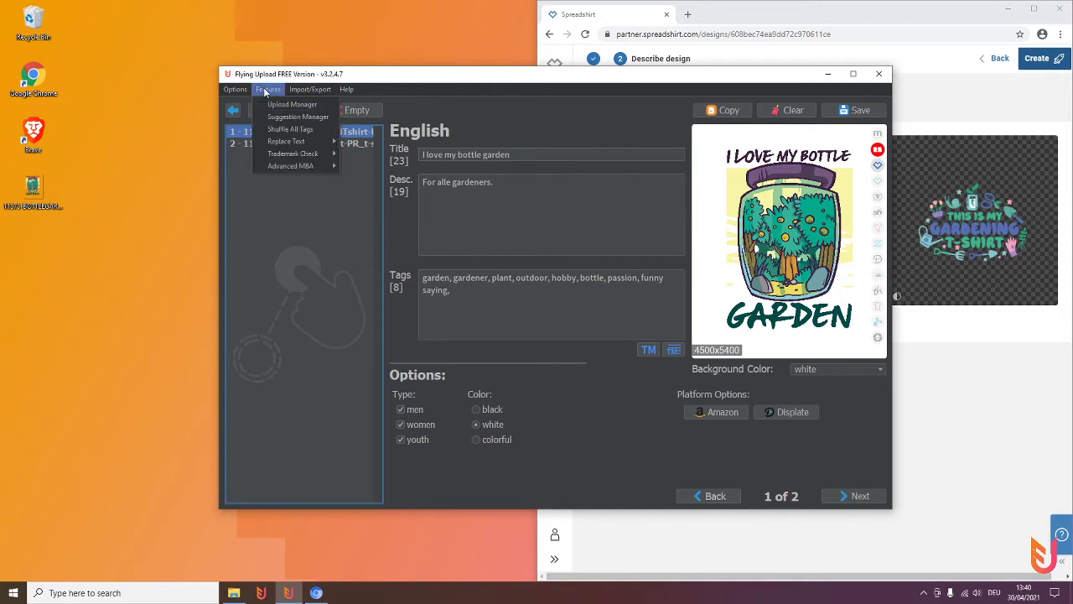
pyautogui.click(283, 104)
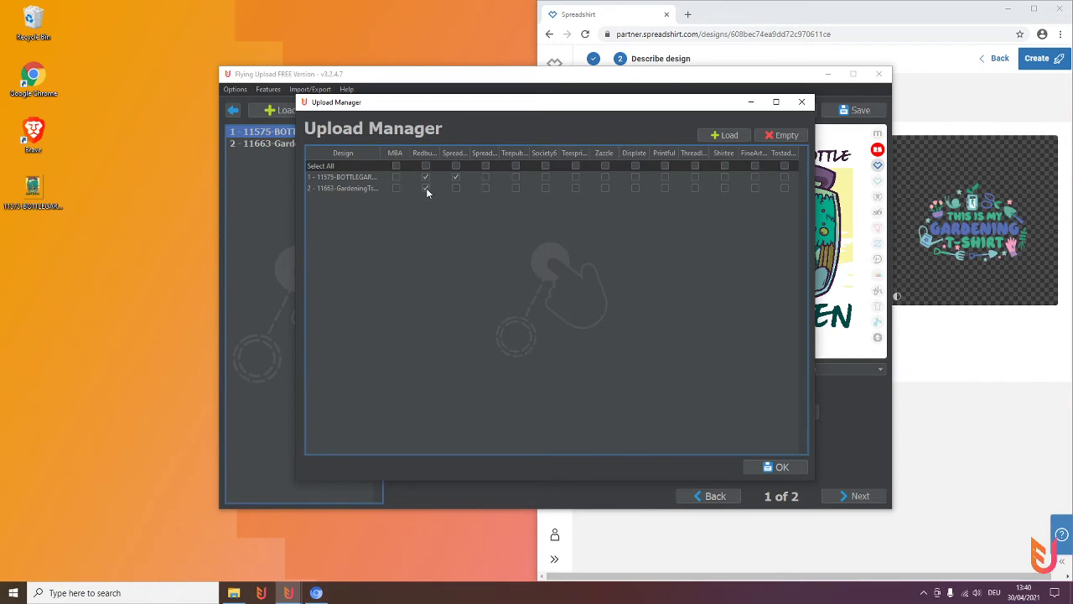
pyautogui.click(804, 104)
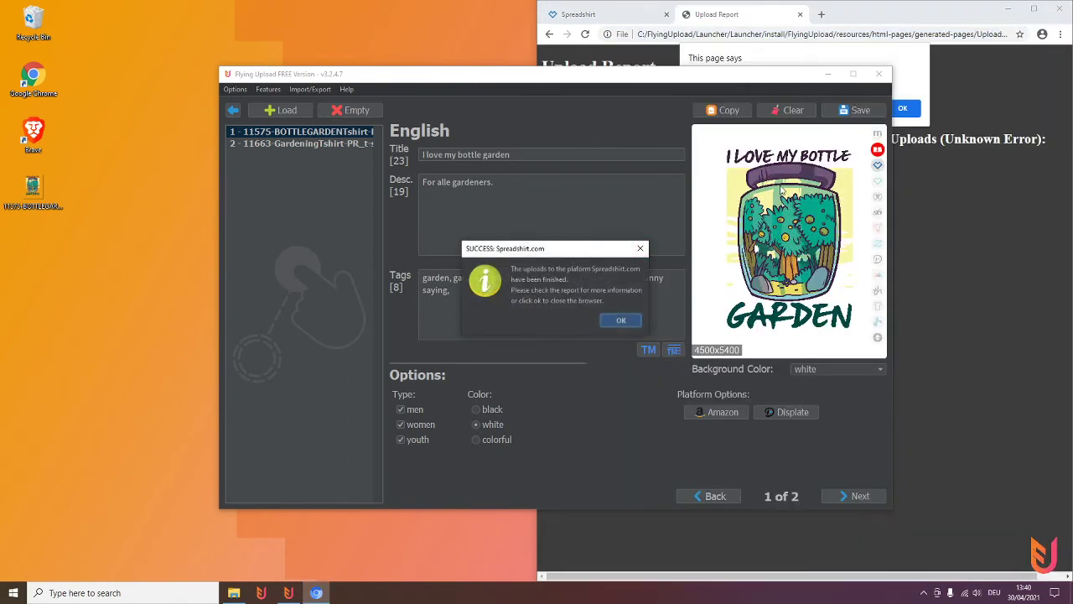
pyautogui.click(578, 15)
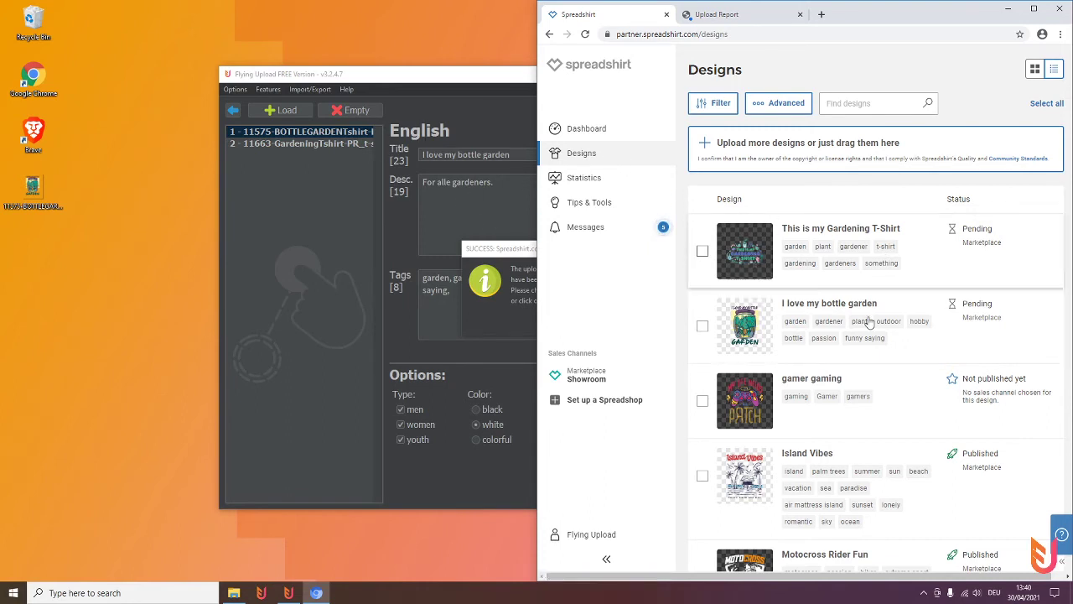
pyautogui.click(505, 305)
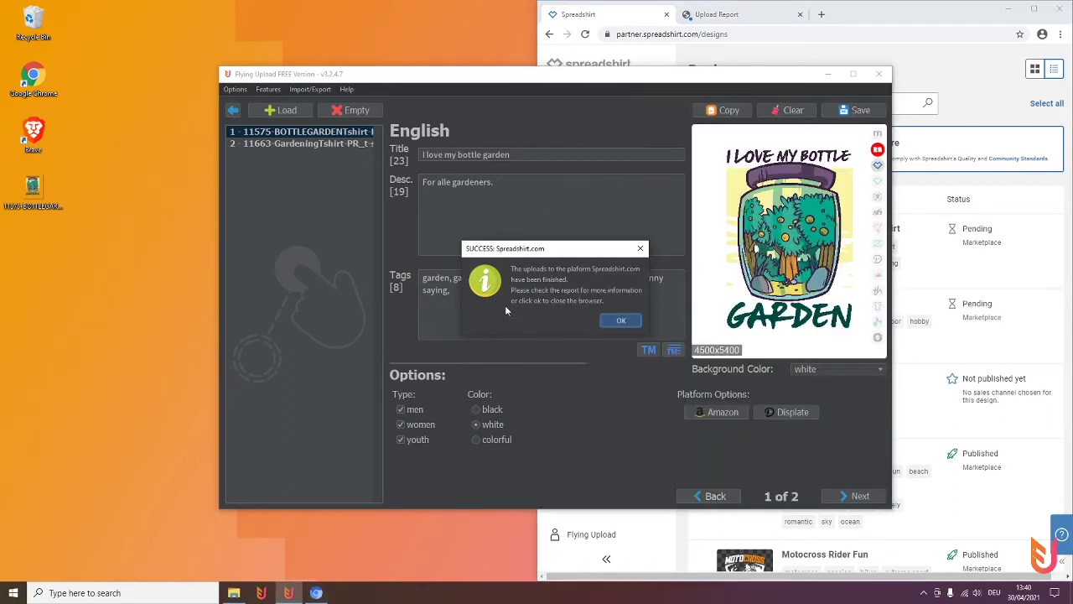
pyautogui.click(621, 322)
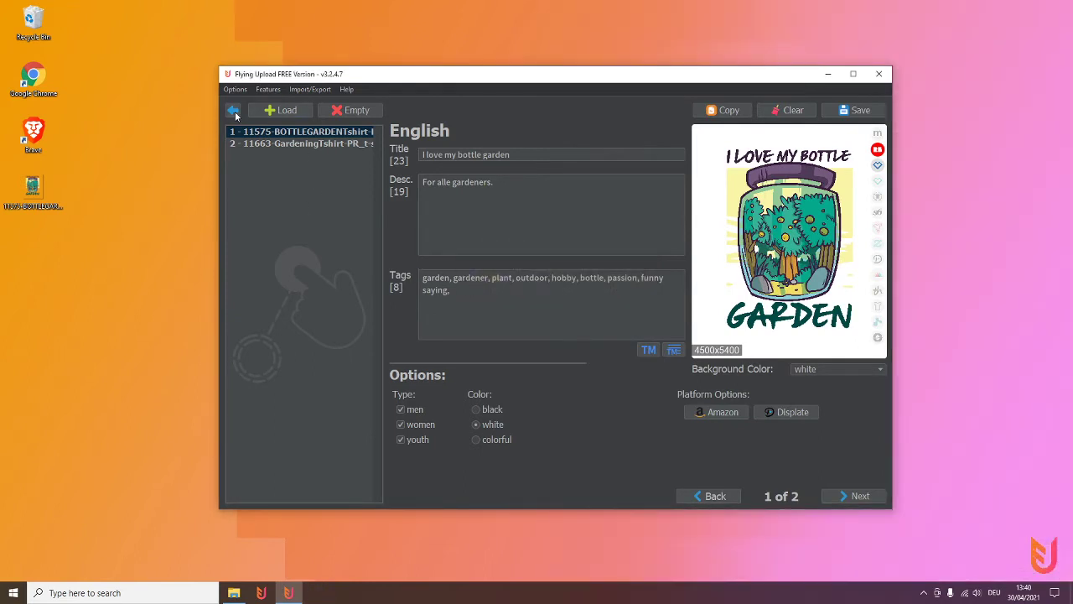
# Check the Upload Manager history, then empty all loaded designs and confirm.
pyautogui.click(269, 89)
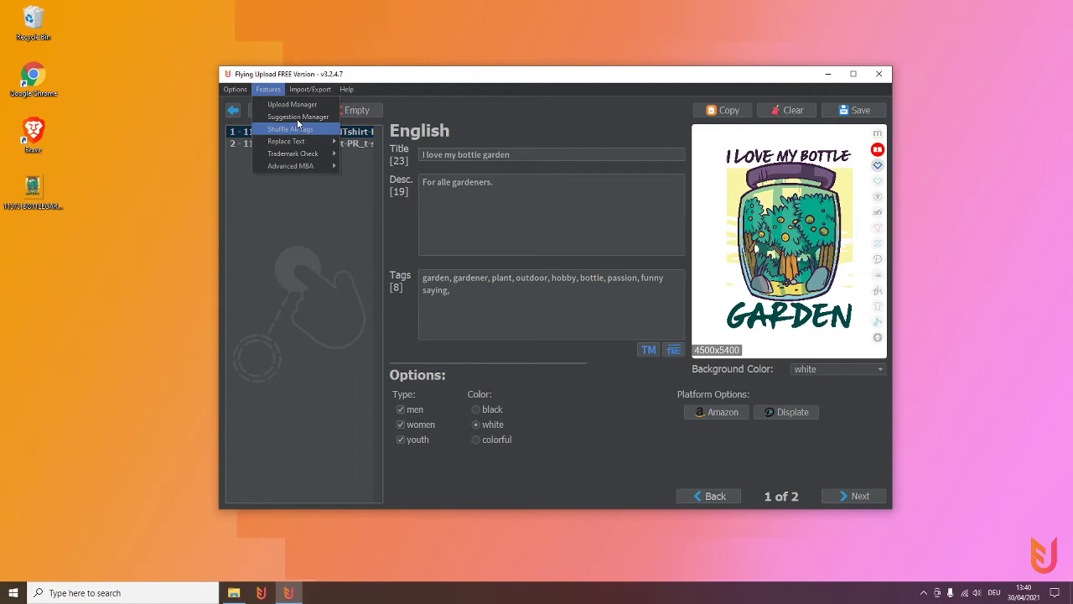
pyautogui.click(289, 104)
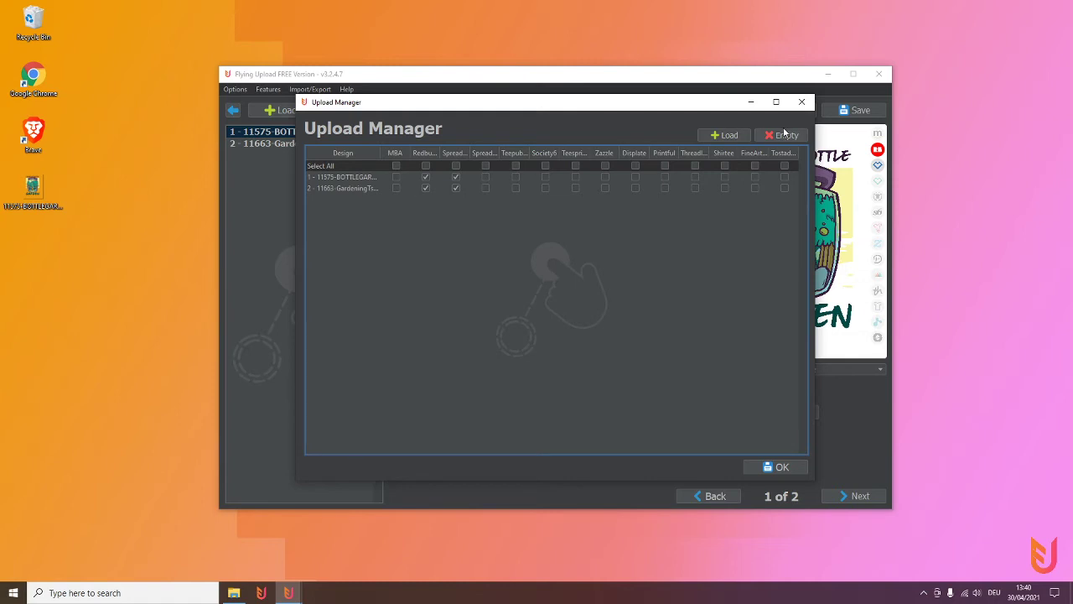
pyautogui.click(803, 102)
pyautogui.click(350, 110)
pyautogui.click(556, 312)
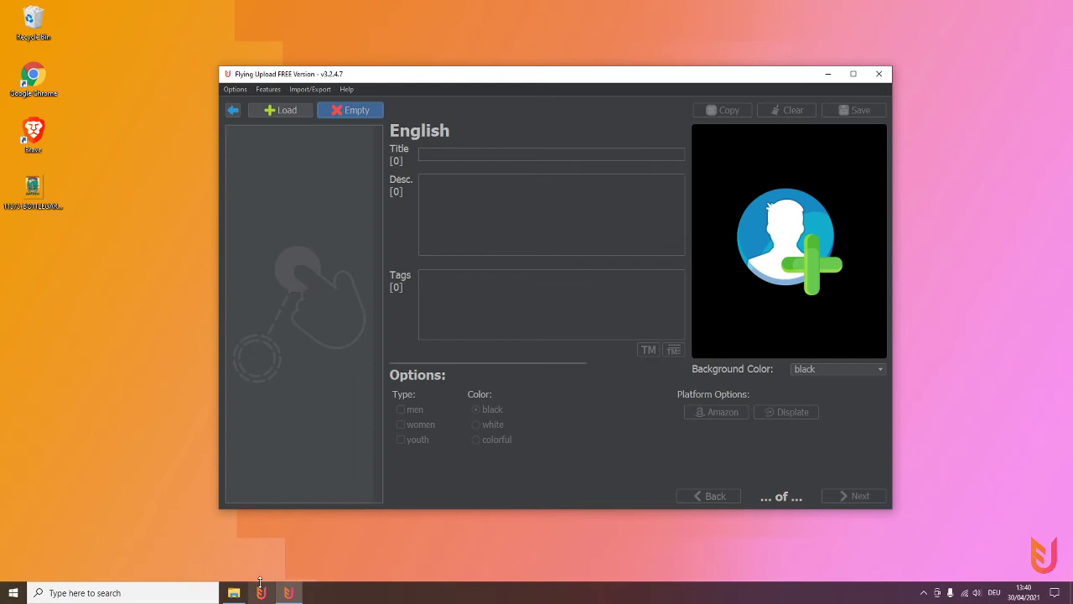
# Reload both design files from the Designs folder in Explorer.
pyautogui.click(234, 593)
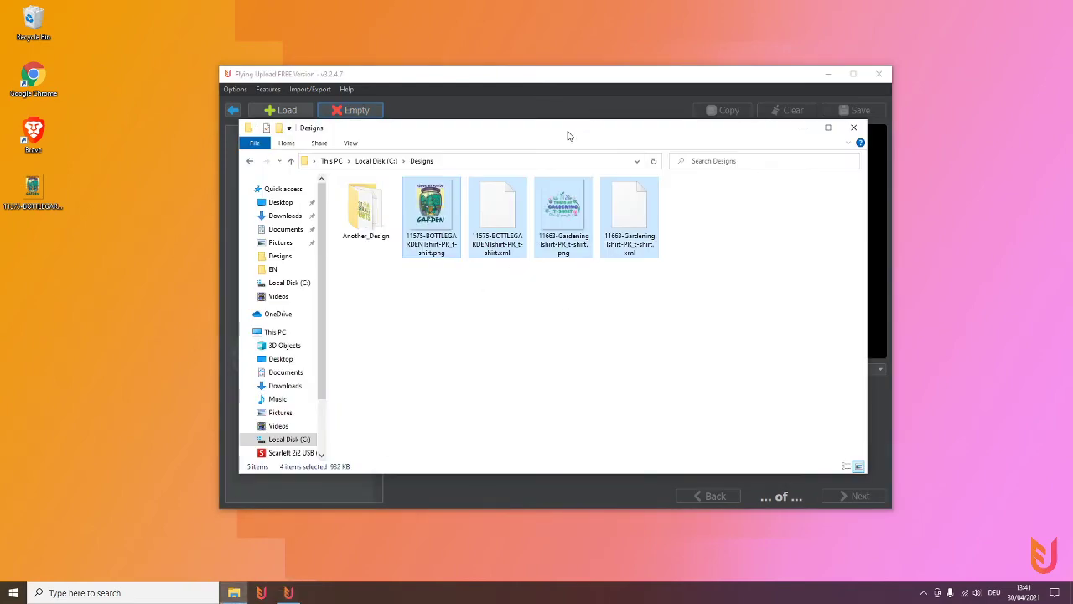
pyautogui.moveTo(572, 135); pyautogui.dragTo(710, 236)
pyautogui.moveTo(849, 362); pyautogui.dragTo(289, 239)
pyautogui.click(941, 229)
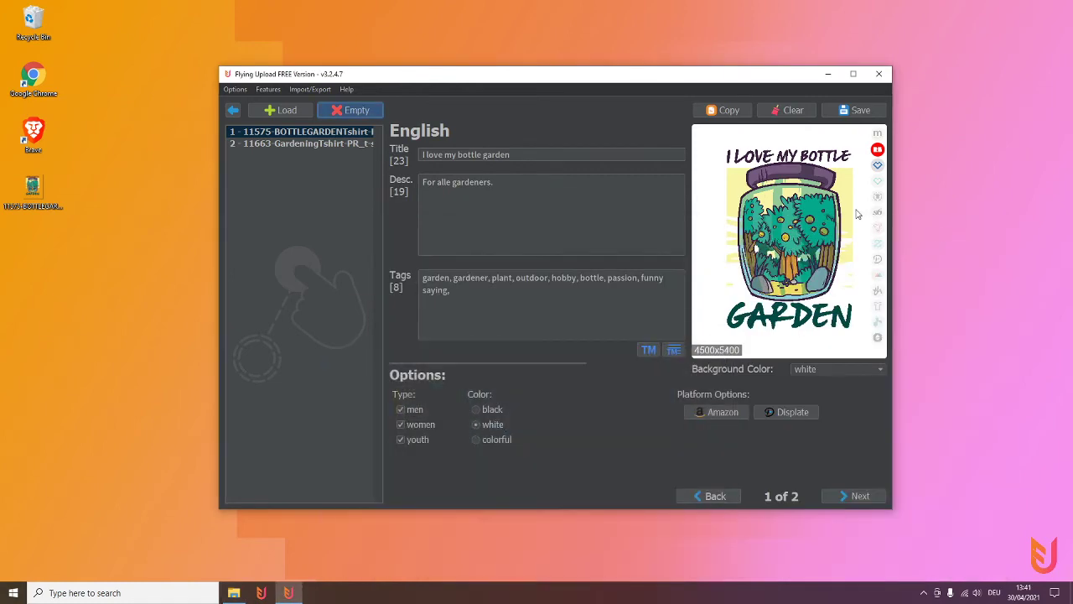
# Verify the upload history is still in Upload Manager, then return to the start screen.
pyautogui.click(269, 89)
pyautogui.click(290, 104)
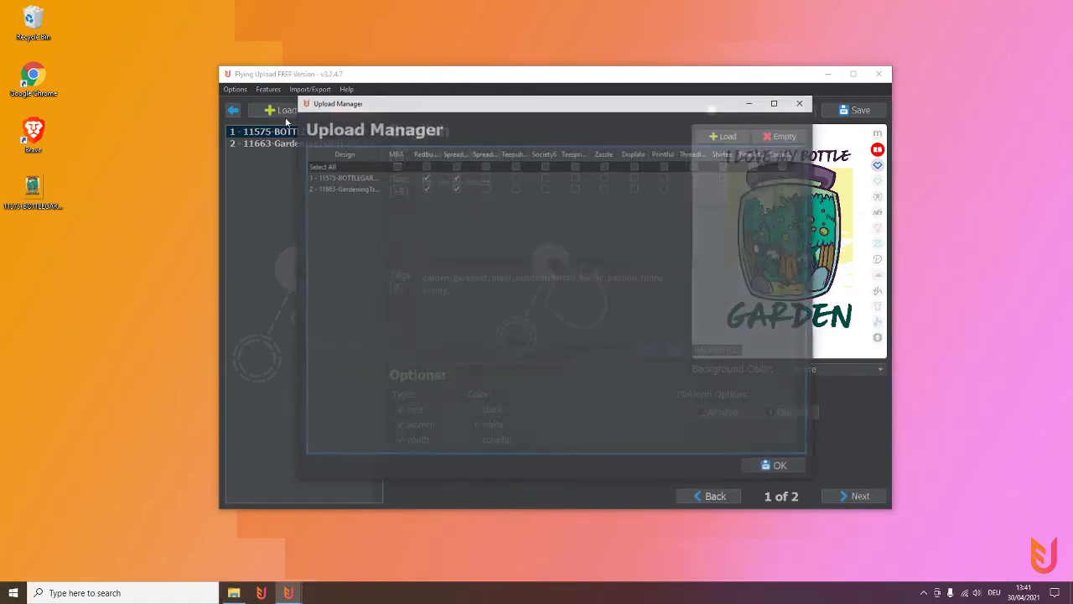
pyautogui.click(750, 102)
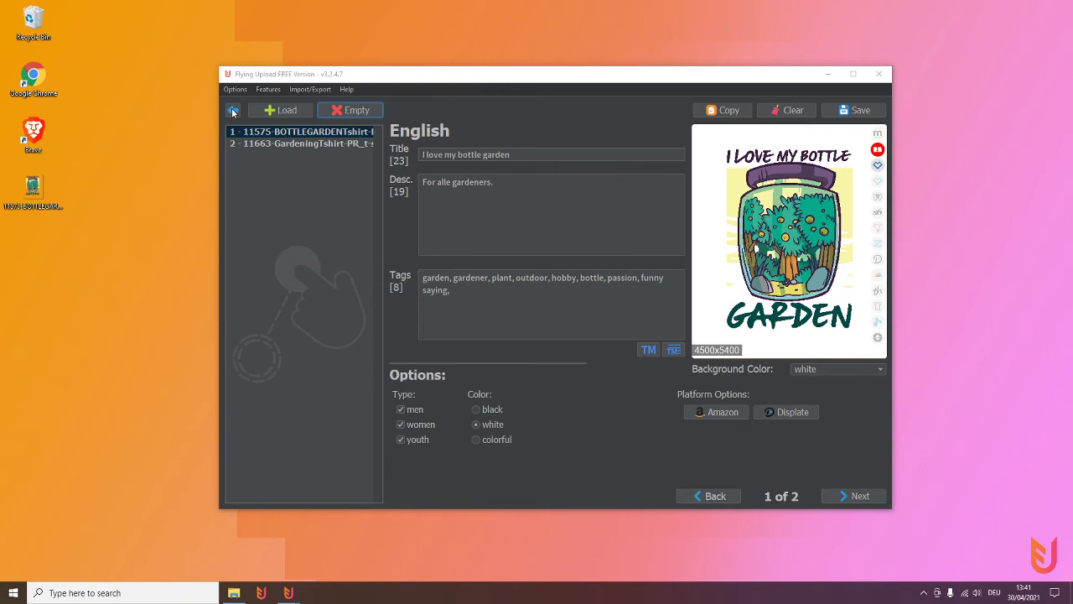
pyautogui.moveTo(288, 593)
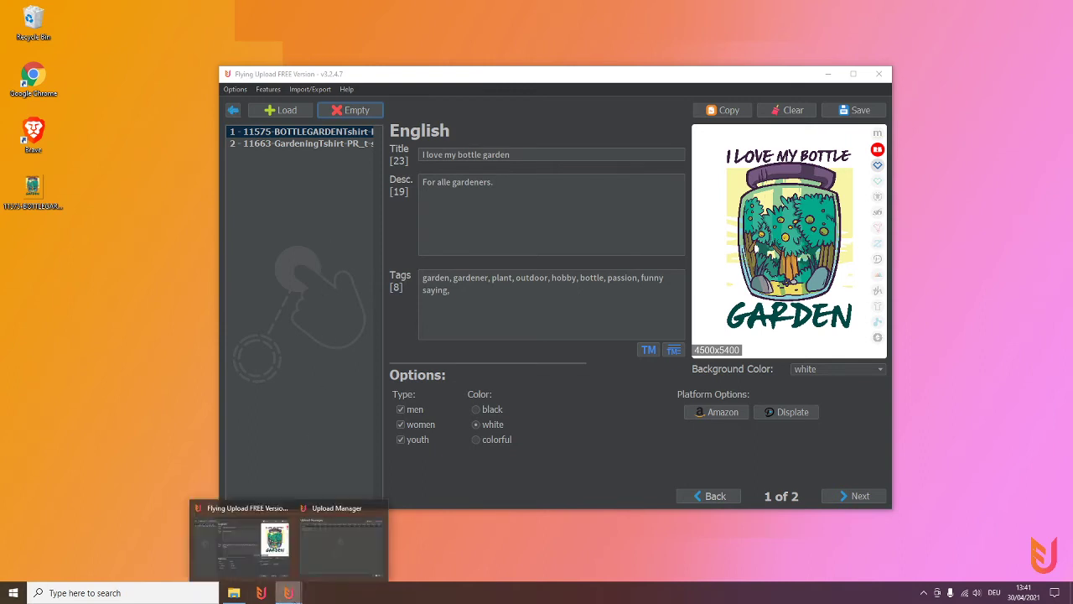
pyautogui.click(336, 541)
pyautogui.click(803, 105)
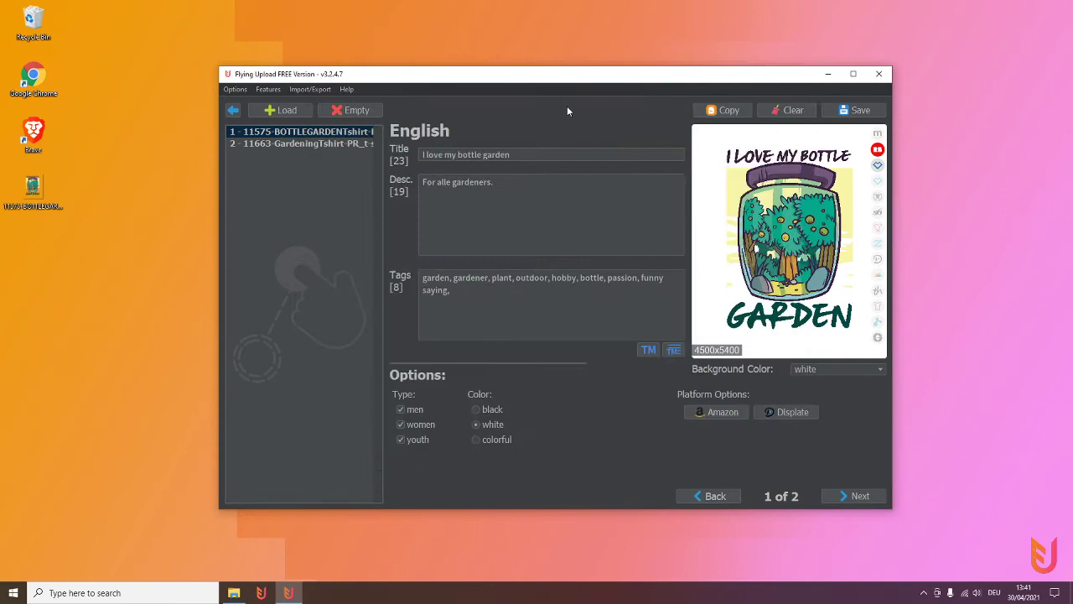
pyautogui.click(233, 114)
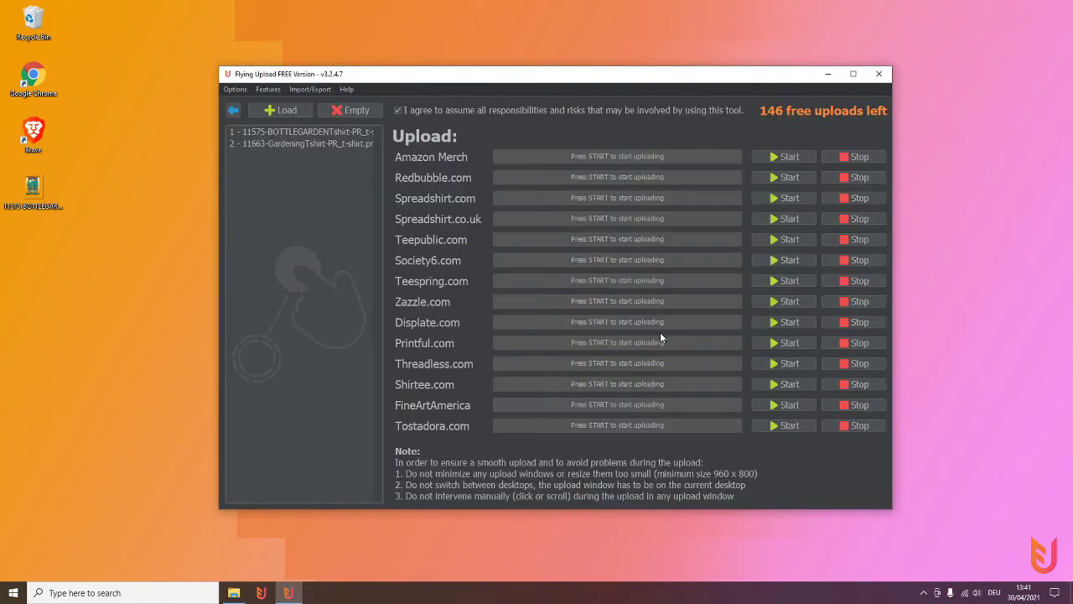
pyautogui.click(658, 323)
pyautogui.click(787, 181)
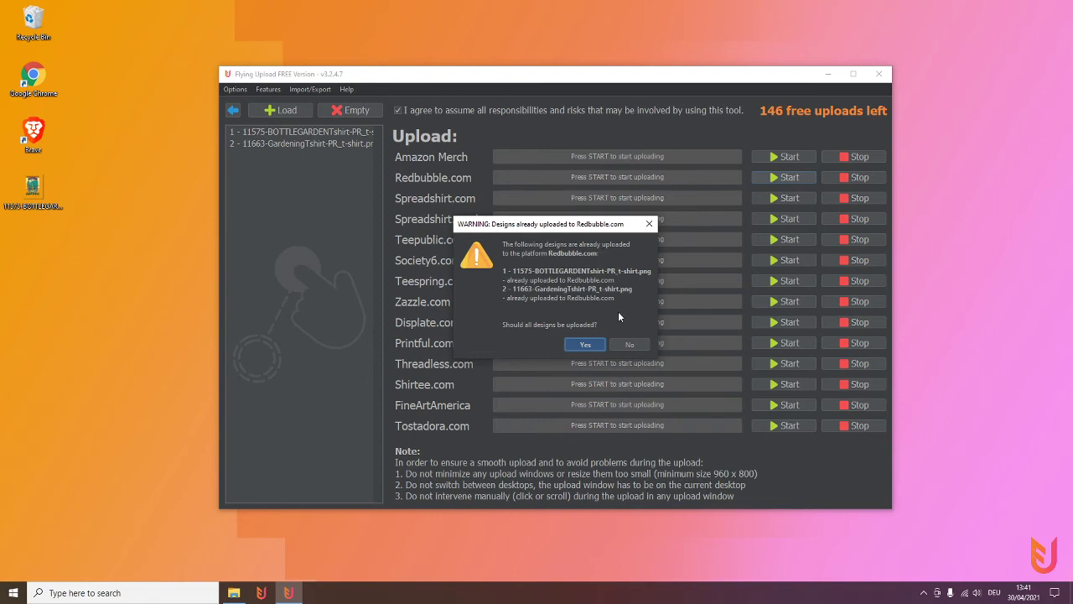
pyautogui.click(630, 344)
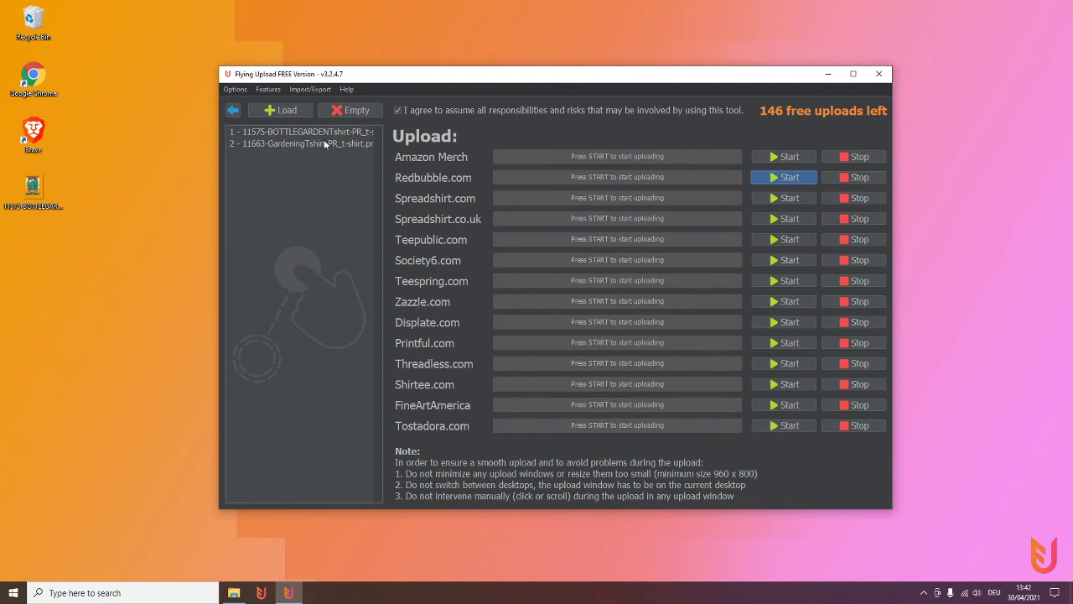
pyautogui.click(797, 180)
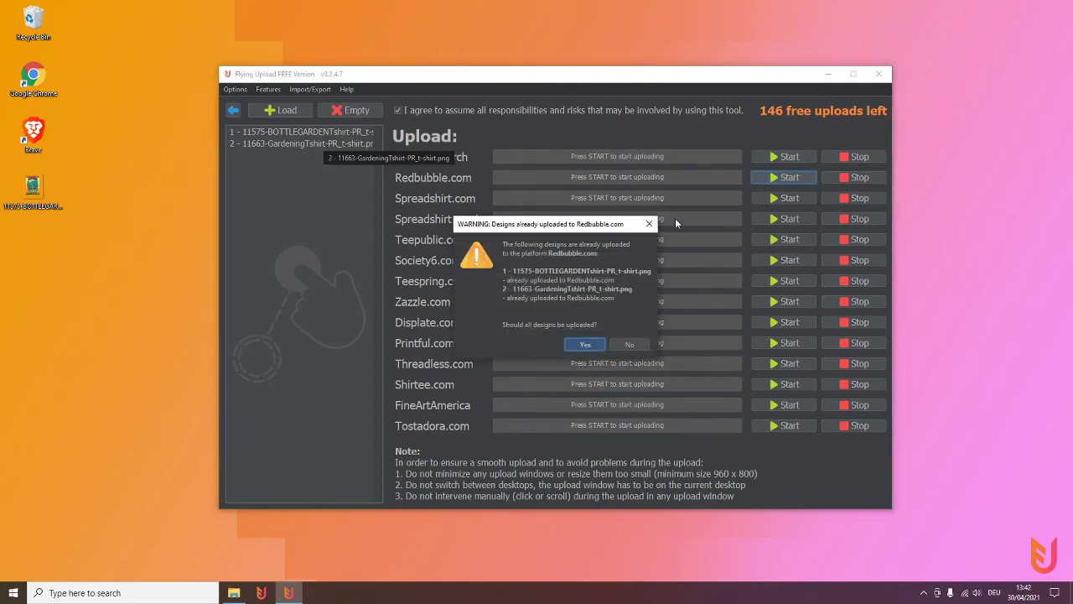
pyautogui.click(637, 346)
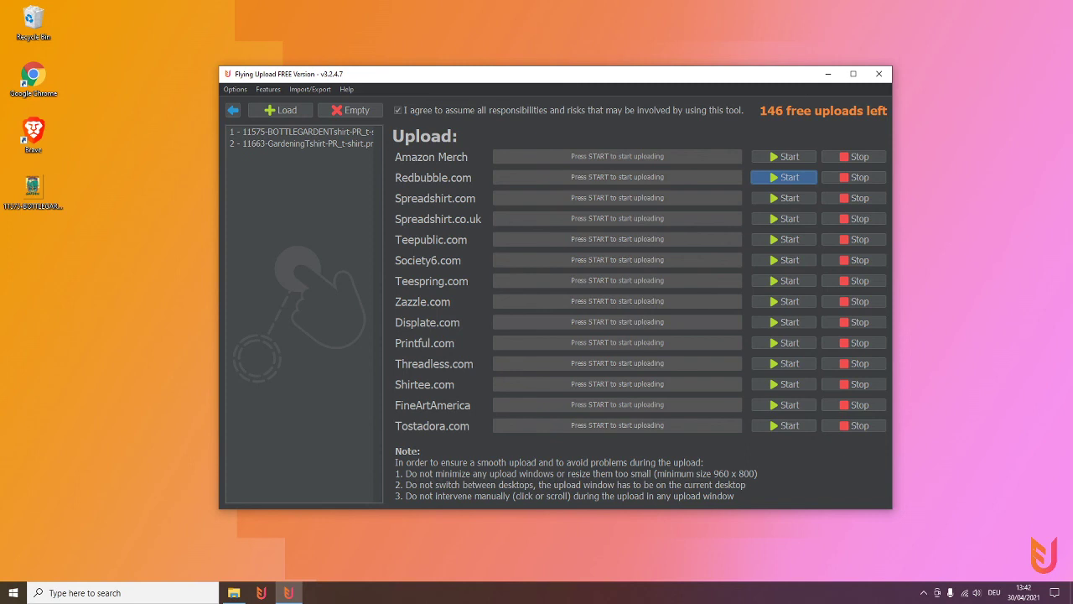
# Return to the start screen and open the editor showing the bottle garden design, 1 of 2.
pyautogui.click(233, 110)
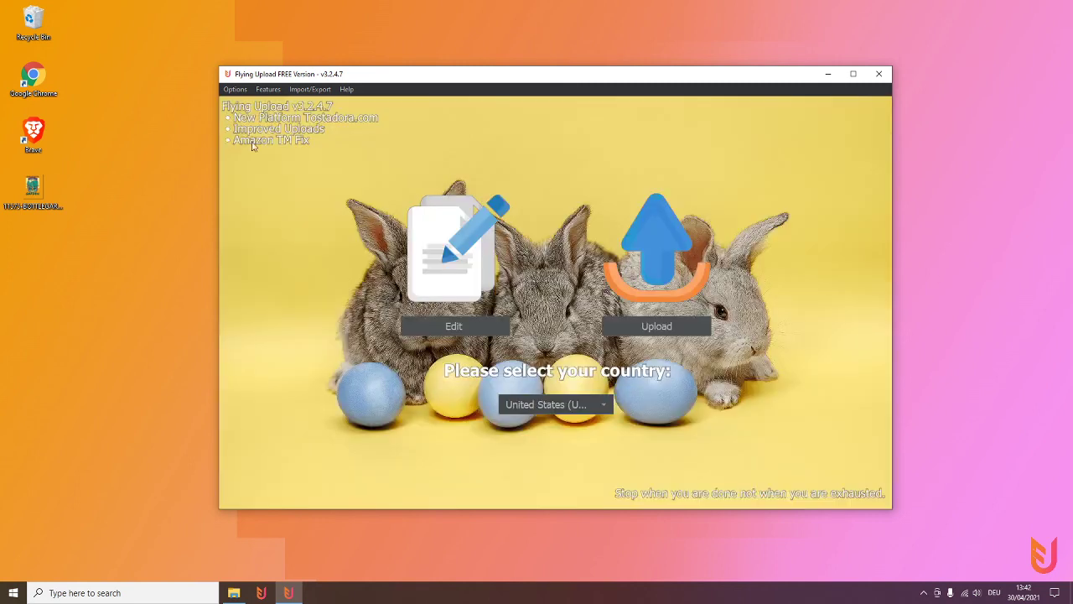
pyautogui.click(445, 332)
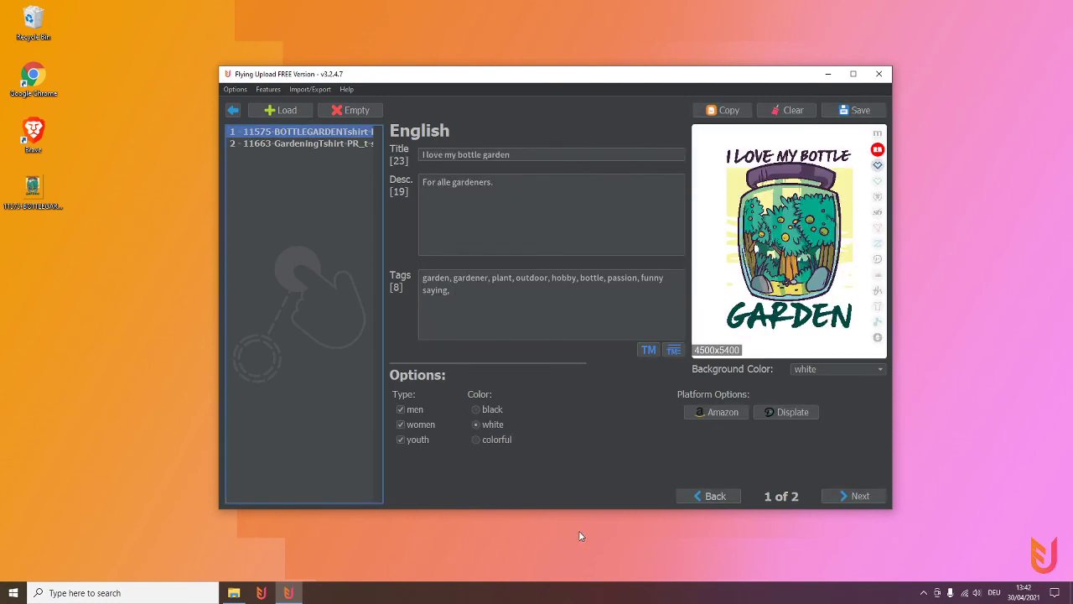